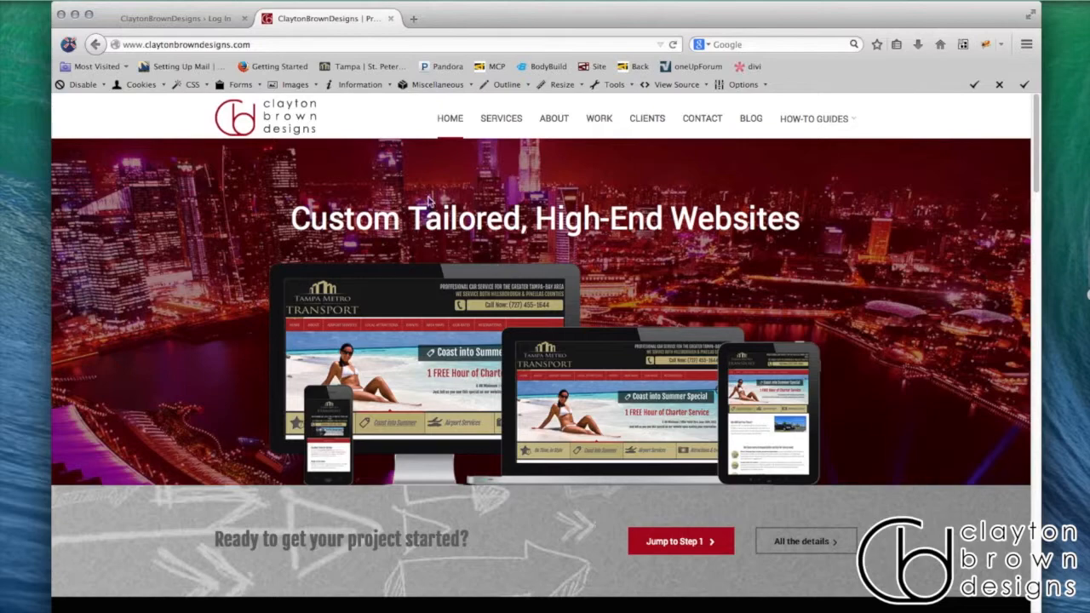
{"action": "left_click", "coordinate": [272, 45]}
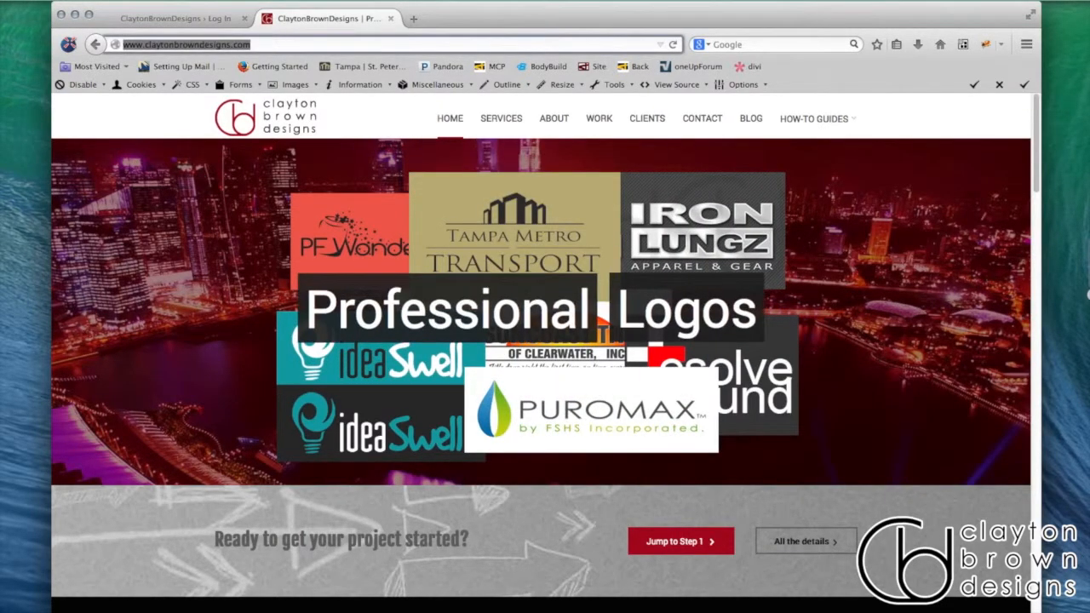
{"action": "key", "text": "Right"}
{"action": "type", "text": "/"}
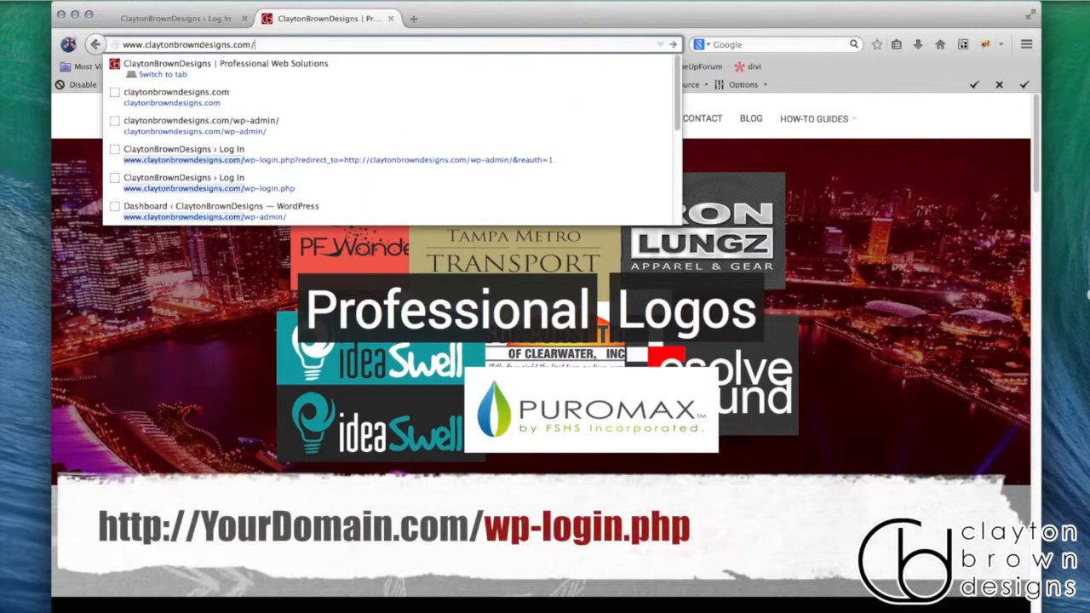
{"action": "type", "text": "wp"}
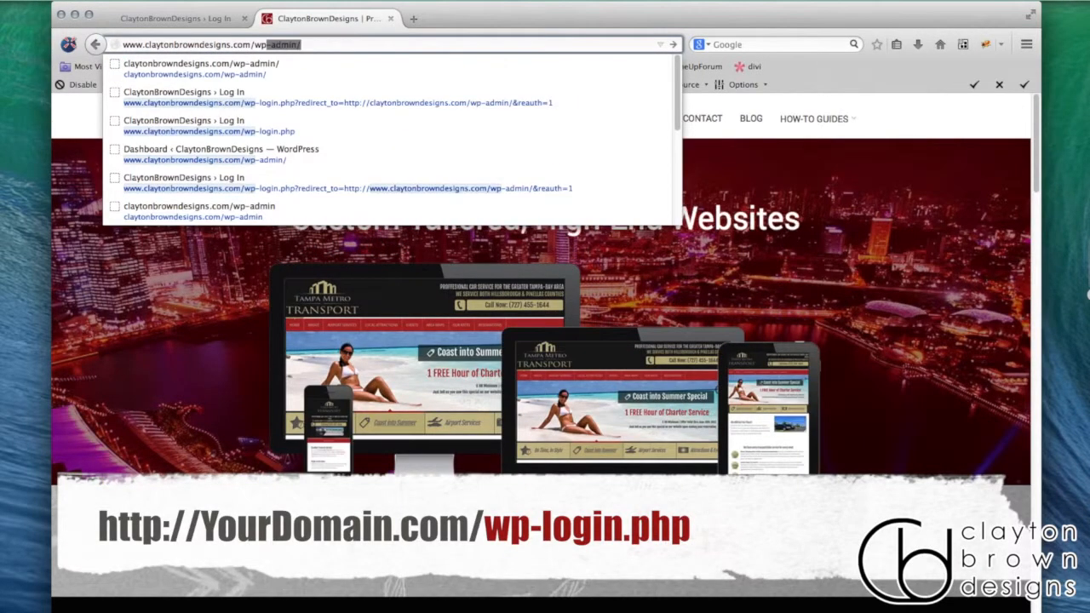
{"action": "type", "text": "-login.php"}
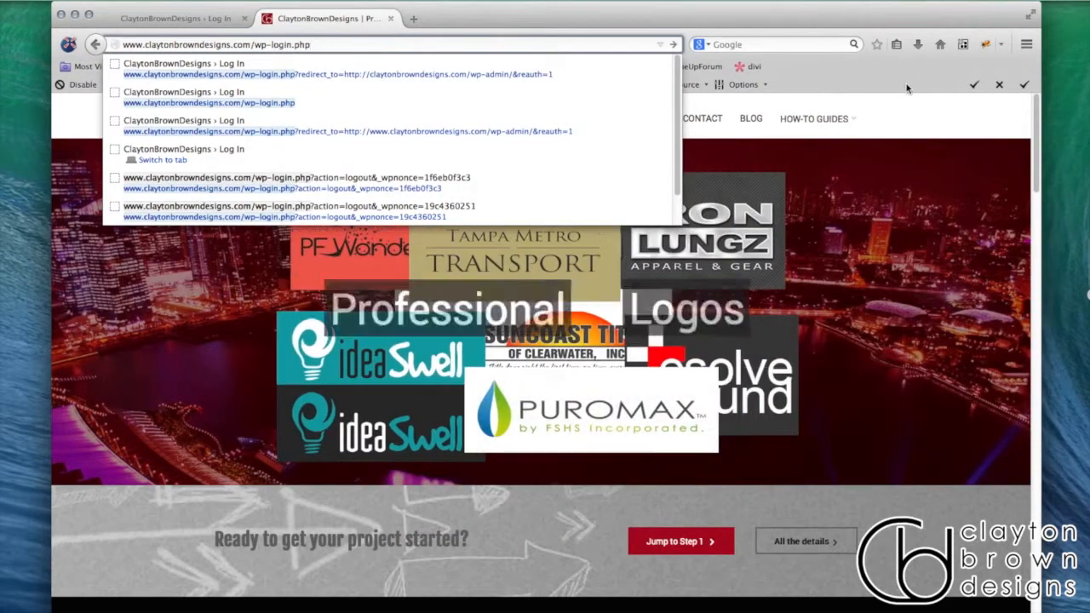
{"action": "key", "text": "super+shift+4"}
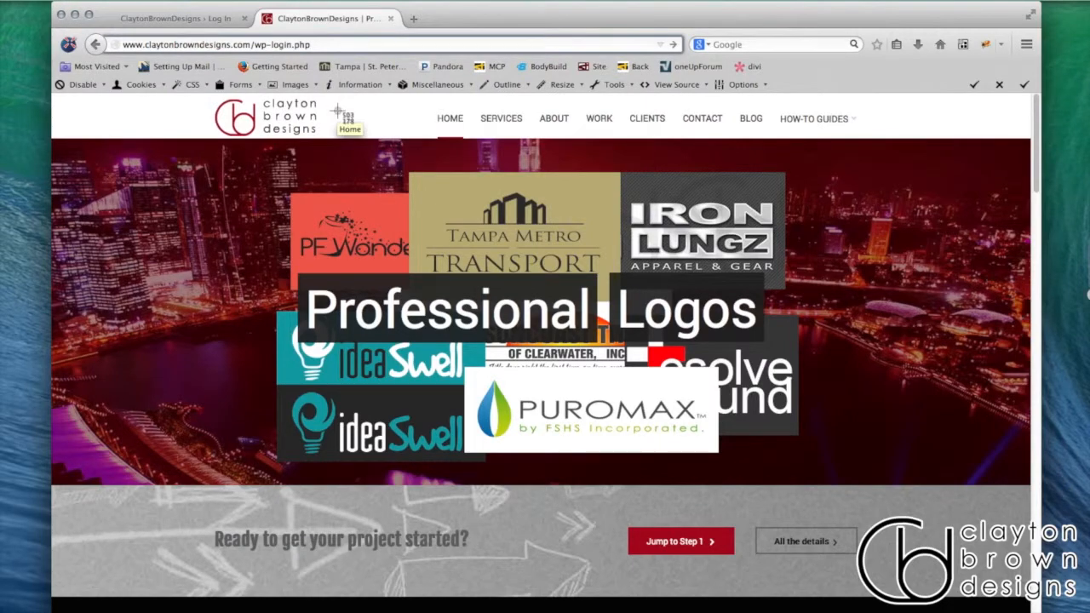
{"action": "left_click_drag", "start_coordinate": [216, 94], "coordinate": [928, 162]}
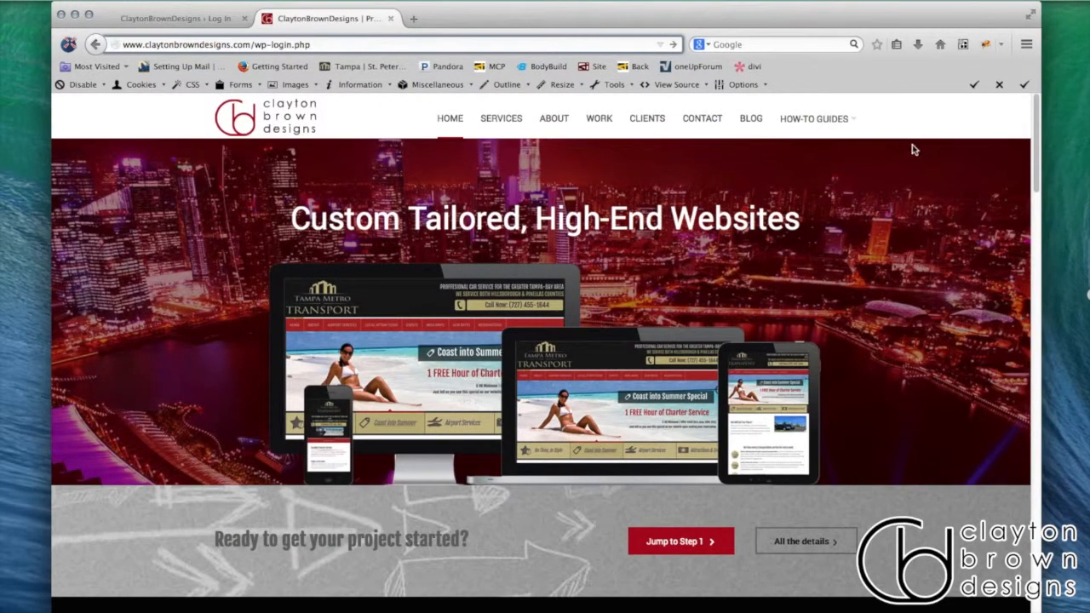
{"action": "mouse_move", "coordinate": [838, 128]}
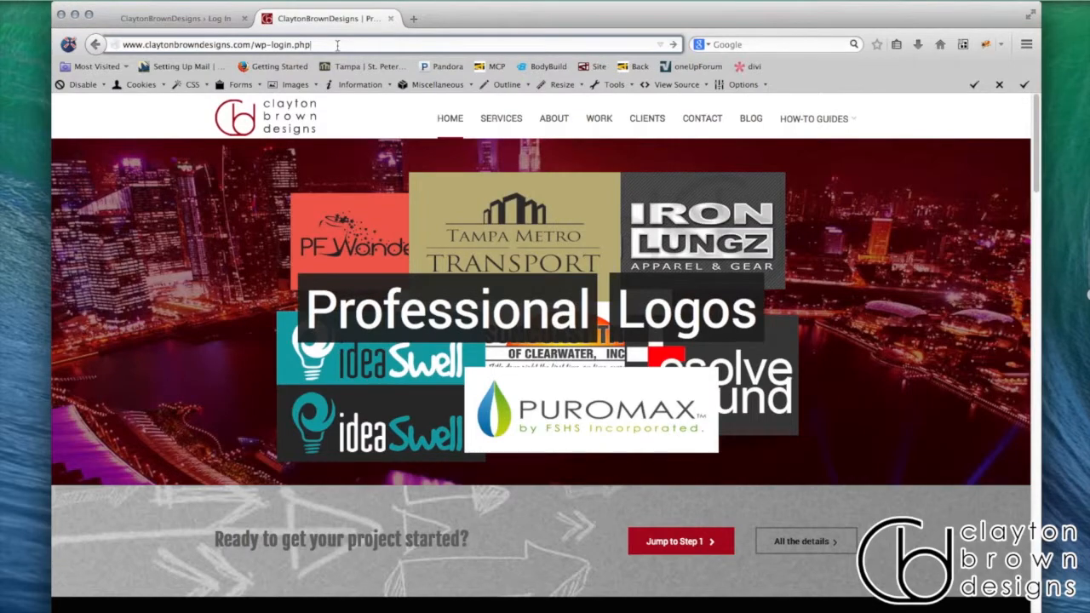
{"action": "key", "text": "Return"}
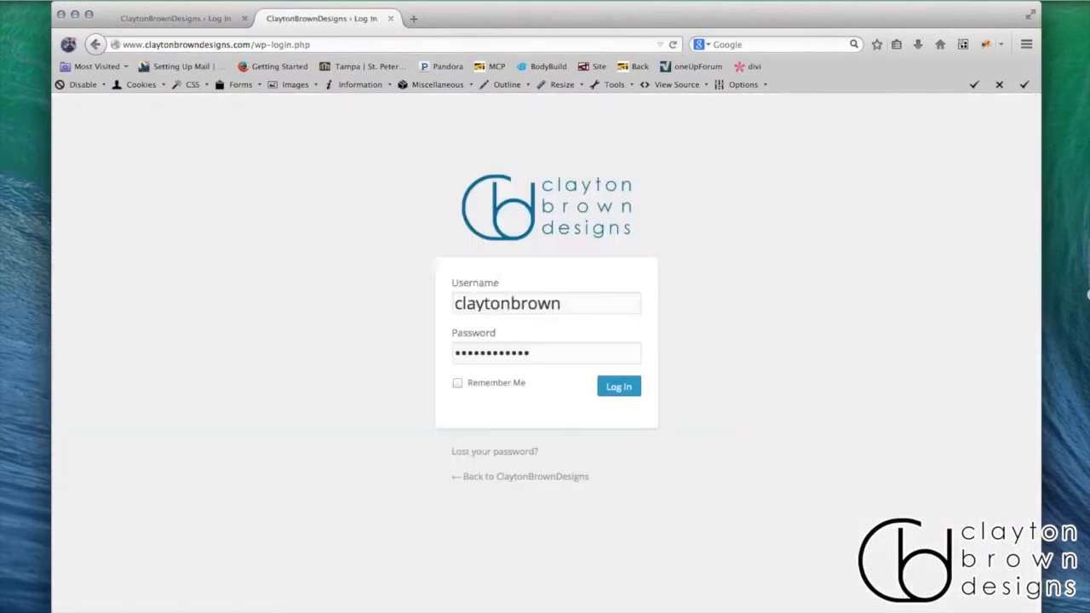
Enter the account username, log in to the WordPress admin, and dismiss the offer to remember the password
{"action": "type", "text": "clay"}
{"action": "left_click", "coordinate": [559, 337]}
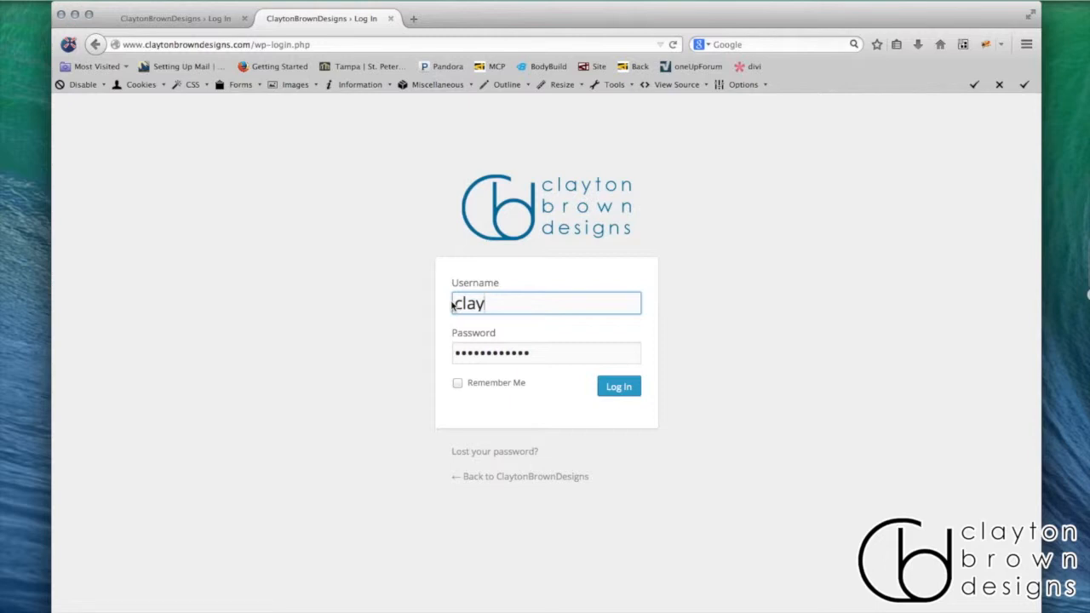
{"action": "left_click", "coordinate": [630, 389]}
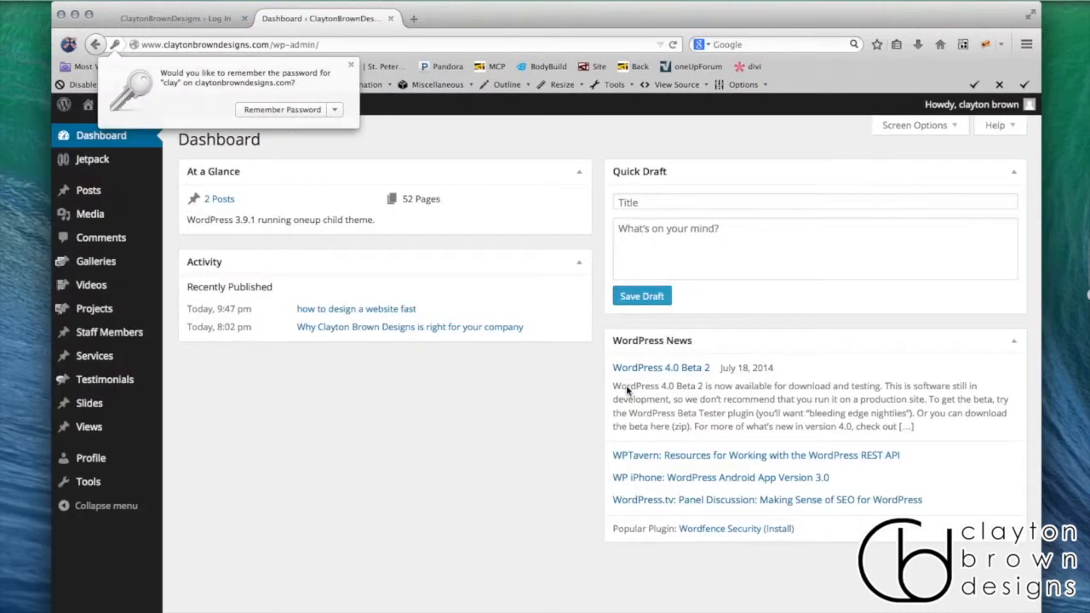
{"action": "left_click", "coordinate": [349, 64]}
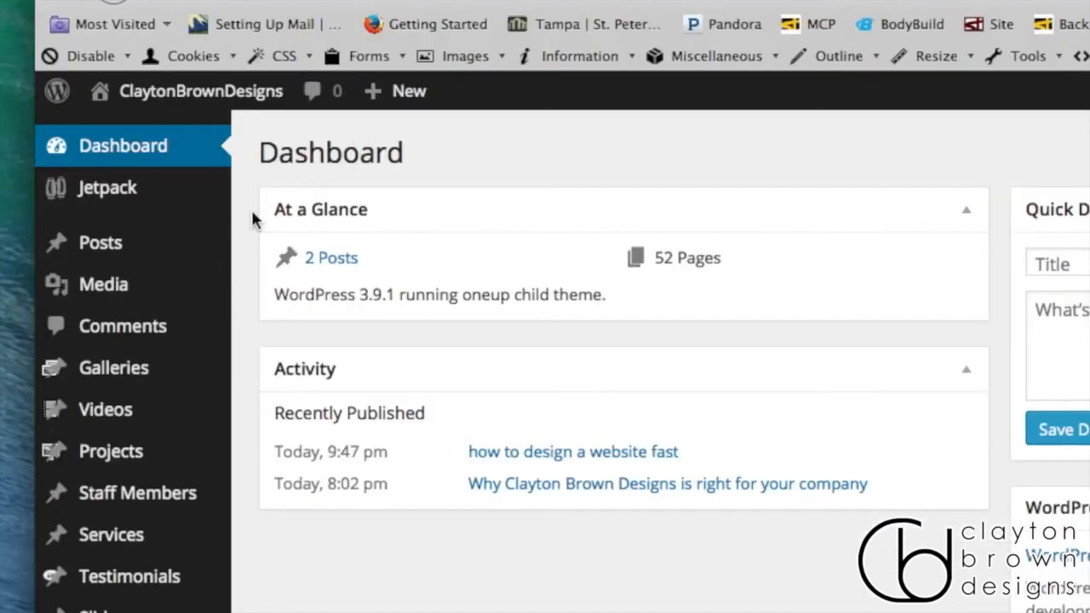
Add a new post titled "How to design a website fast & easy"
{"action": "mouse_move", "coordinate": [139, 194]}
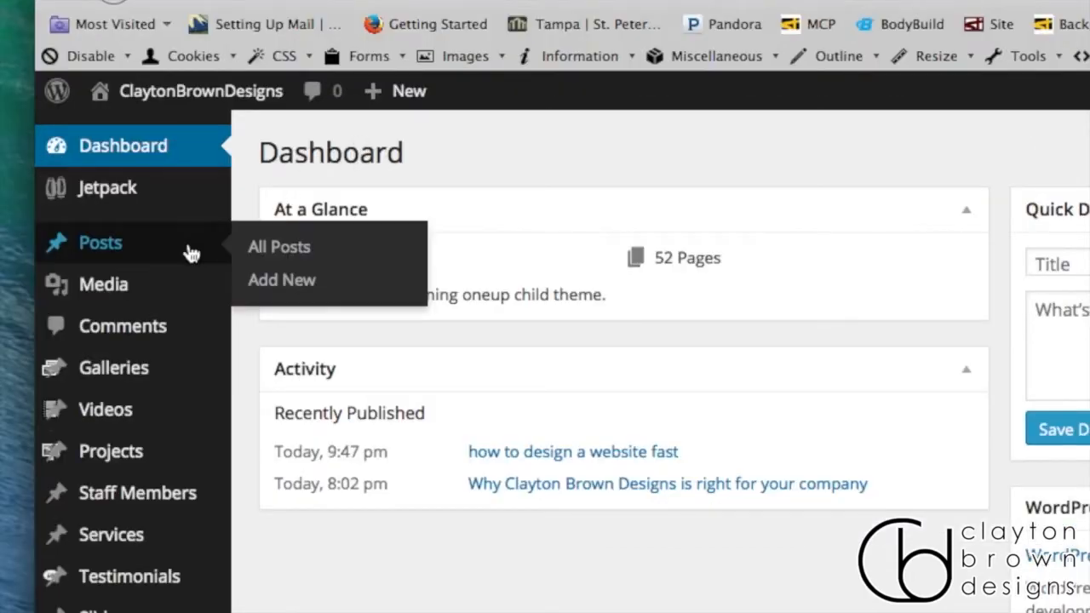
{"action": "left_click", "coordinate": [312, 286]}
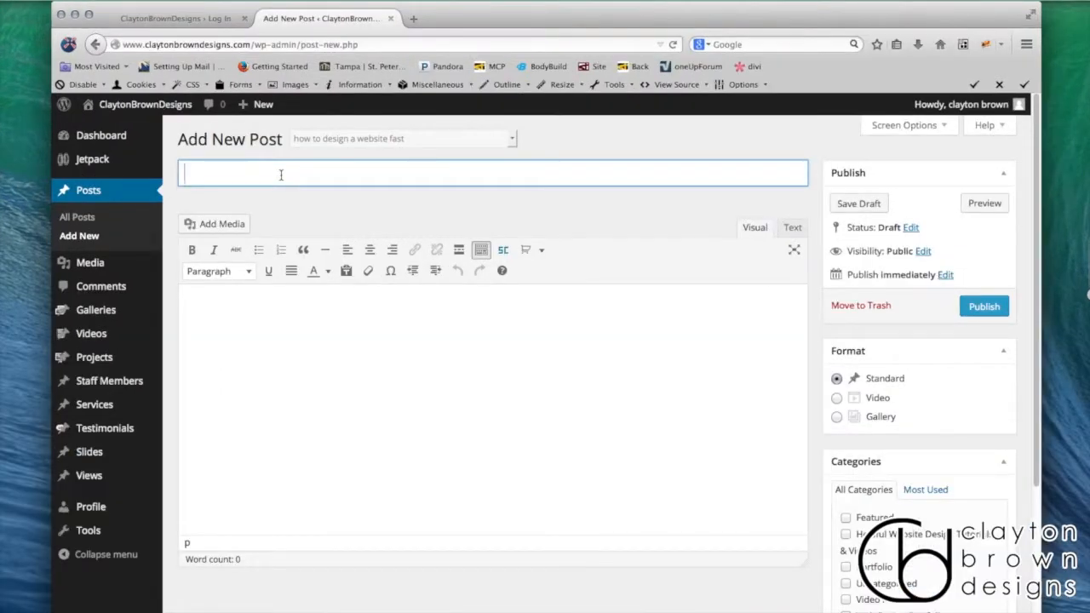
{"action": "type", "text": "How to design a we"}
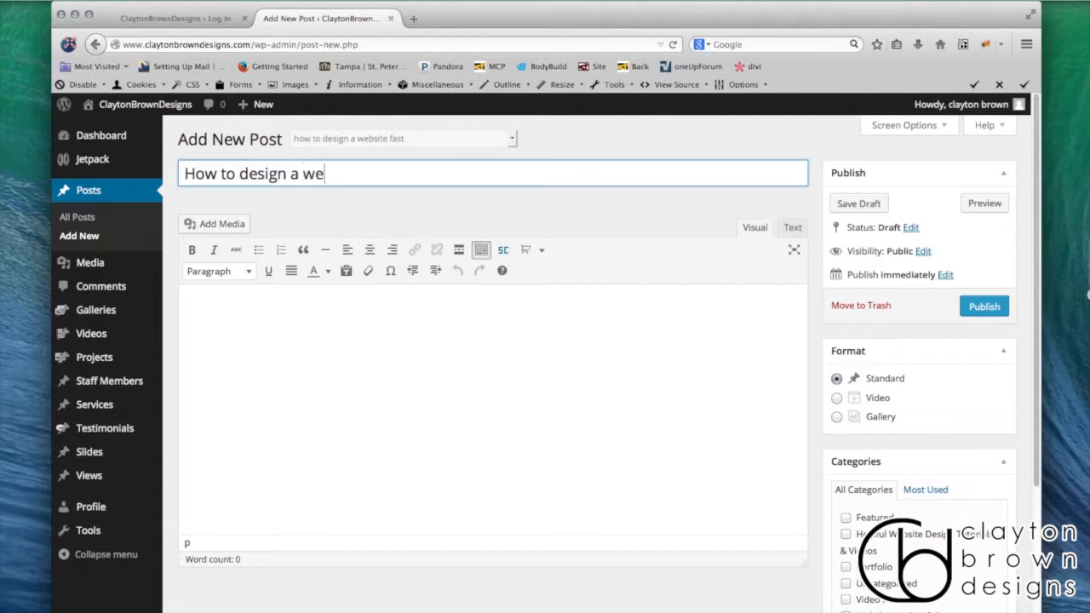
{"action": "type", "text": "bsite fast and"}
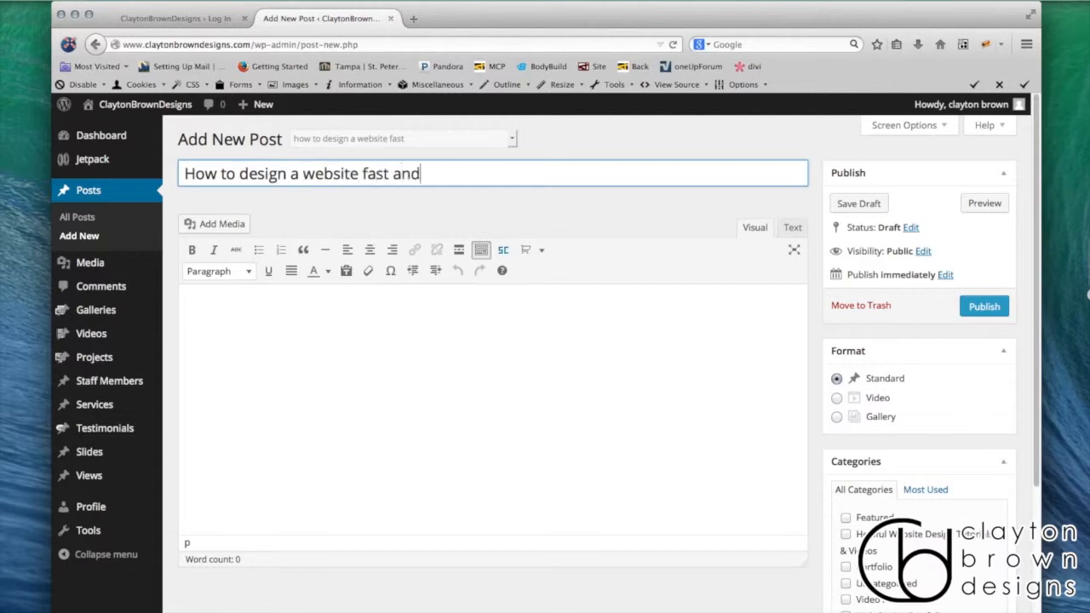
{"action": "key", "text": "BackSpace"}
{"action": "key", "text": "BackSpace"}
{"action": "key", "text": "BackSpace"}
{"action": "key", "text": "BackSpace"}
{"action": "type", "text": "& easy"}
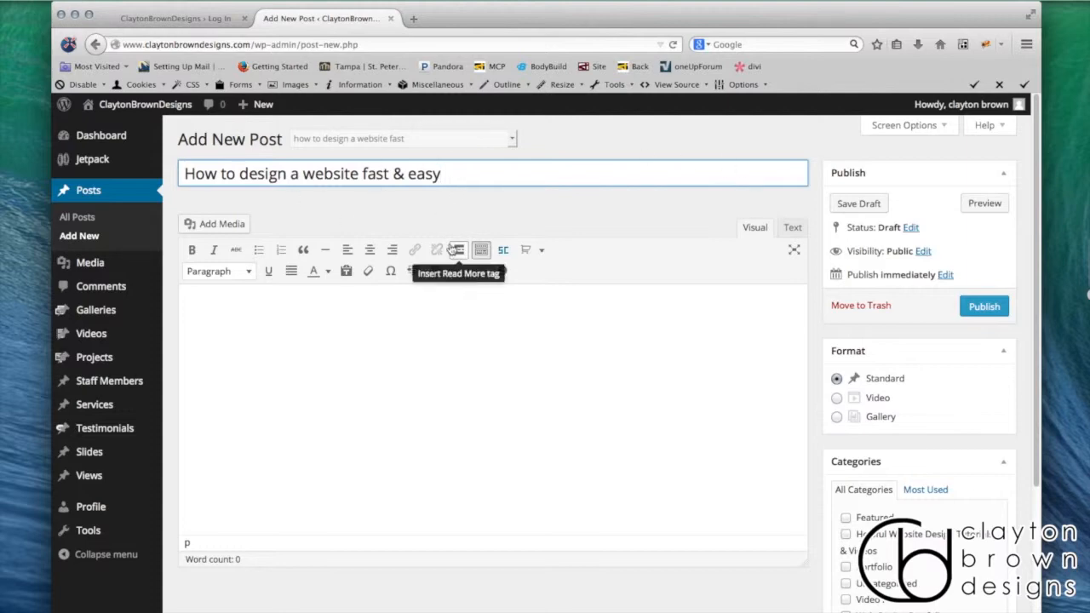
Insert the placeholder text beginning "But I must explain to you" as the body, and break its first paragraph after "itself," and after "occasionally"
{"action": "left_click", "coordinate": [307, 339]}
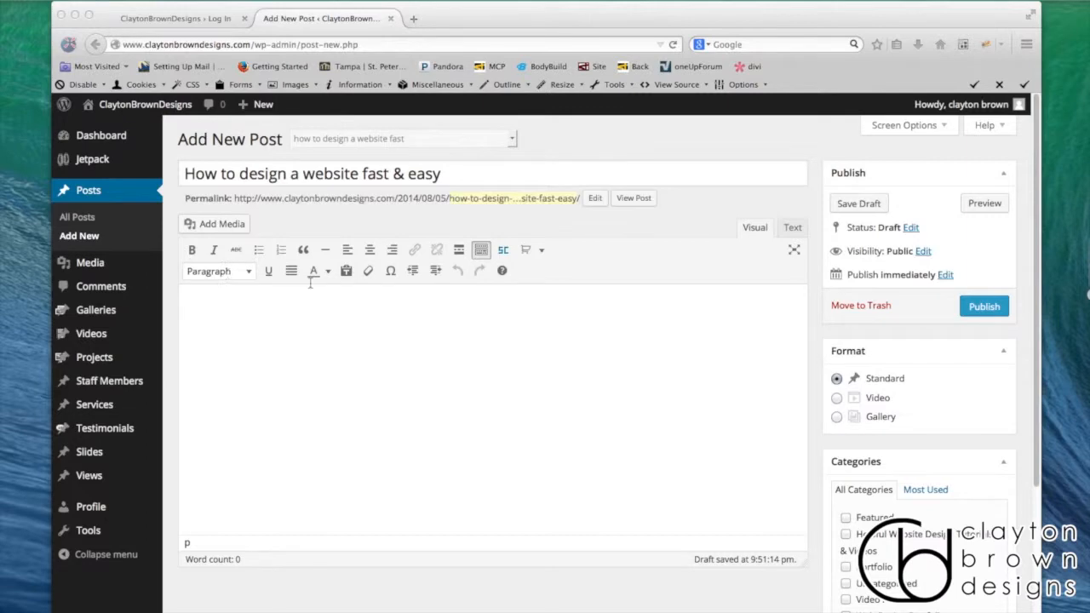
{"action": "type", "text": "But I must explain to you how all this mistaken idea of denouncing pleasure and praising pain was born and I will give you a complete account of the system, and expound the actual teachings of the great explorer of the truth, the master-builder of human happiness. No one rejects, dislikes, or avoids pleasure itself, because it is pleasure, but because those who do not know how to pursue pleasure rationally encounter consequences that are extremely painful. Nor again is there anyone who loves or pursues or desires to obtain pain of itself, because it is pain, but because occasionally circumstances occur in which toil and pain can procure him some great pleasure. To take a trivial example, which of us ever undertakes laborious physical exercise, except to obtain some advantage from it? But who has any right to find fault with a man who chooses to enjoy a pleasure that has no annoying consequences, or one who avoids a pain that produces no resultant pleasure?  On the other hand, we denounce with righteous indignation and dislike men who are so beguiled and demoralized by the charms of pleasure of the moment, so blinded by desire, that they cannot foresee the pain and trouble that are bound to ensue; and equal blame belongs to those who fail in their duty through weakness of will, which is the same as saying through shrinking from toil and pain. These cases are perfectly simple and easy to distinguish. In a free hour, when our power of choice is untrammelled and when nothing prevents our being able to do what we like best, every pleasure is to be welcomed and every pain avoided. But in certain circumstances and owing to the claims of duty or the obligations of business it will frequently occur that pleasures have to be repudiated and annoyances accepted. The wise man therefore always holds in these matters to this principle of selection: he rejects pleasures to secure other greater pleasures, or else he endures pains to avoid worse pains."}
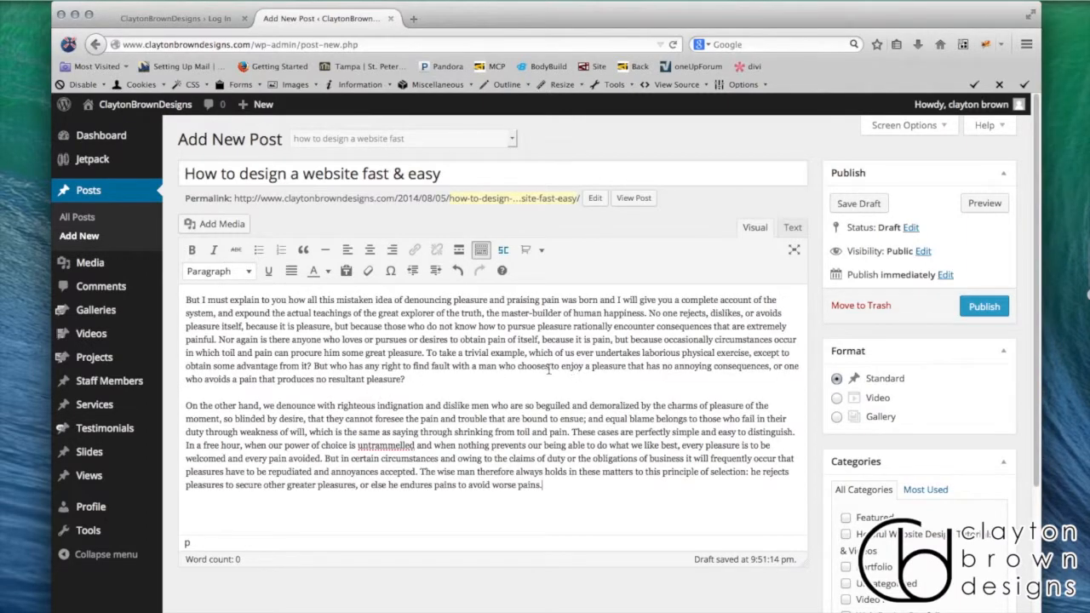
{"action": "left_click", "coordinate": [542, 339]}
{"action": "key", "text": "Return"}
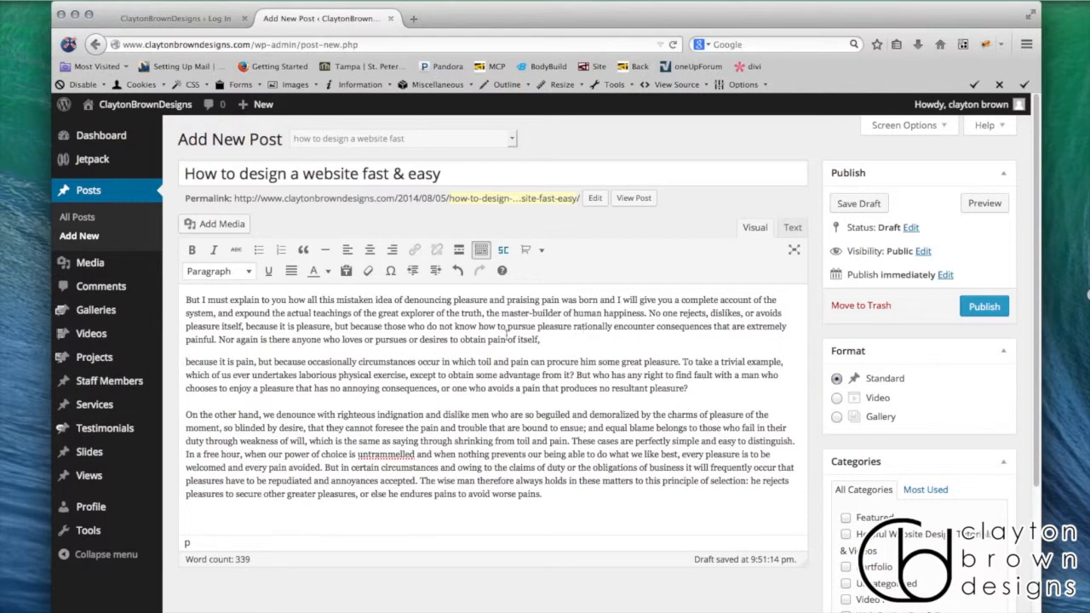
{"action": "left_click", "coordinate": [359, 362]}
{"action": "key", "text": "Return"}
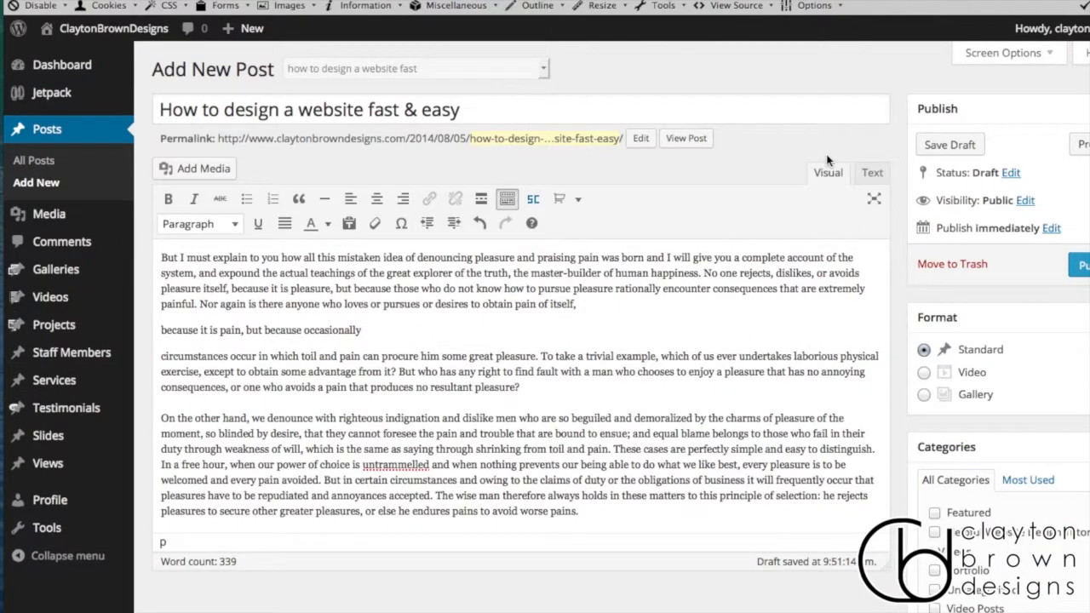
View the post body in the plain text editing mode and return to the visual mode
{"action": "key", "text": "super+shift+4"}
{"action": "left_click_drag", "start_coordinate": [801, 147], "coordinate": [896, 191]}
{"action": "left_click", "coordinate": [876, 174]}
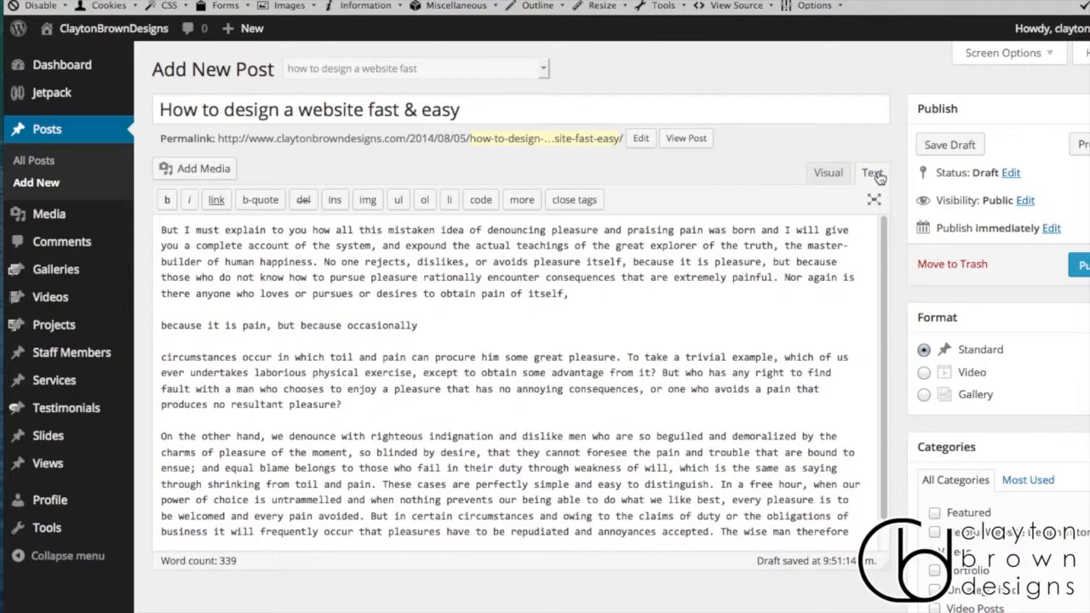
{"action": "left_click", "coordinate": [828, 173]}
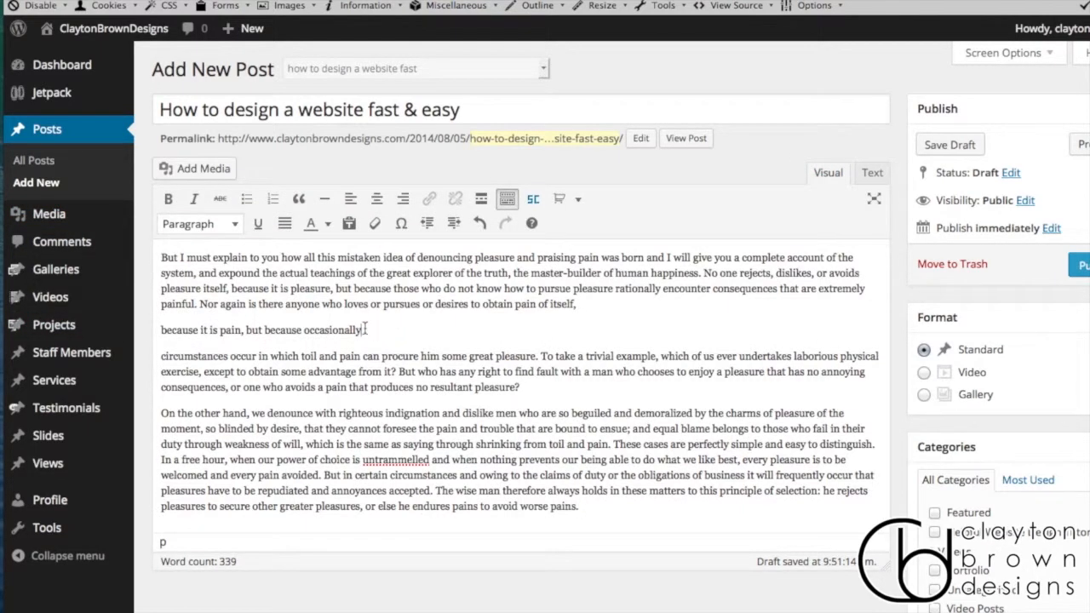
Try hiding and restoring the editor's second row of formatting tools
{"action": "left_click_drag", "start_coordinate": [365, 330], "coordinate": [158, 332]}
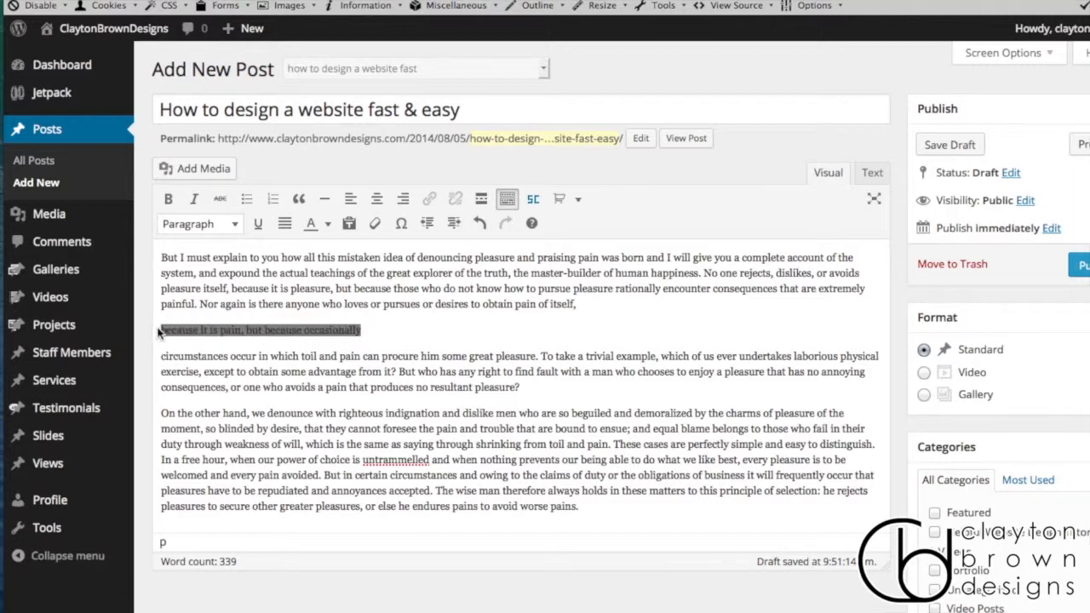
{"action": "key", "text": "super+shift+4"}
{"action": "left_click_drag", "start_coordinate": [157, 183], "coordinate": [604, 243]}
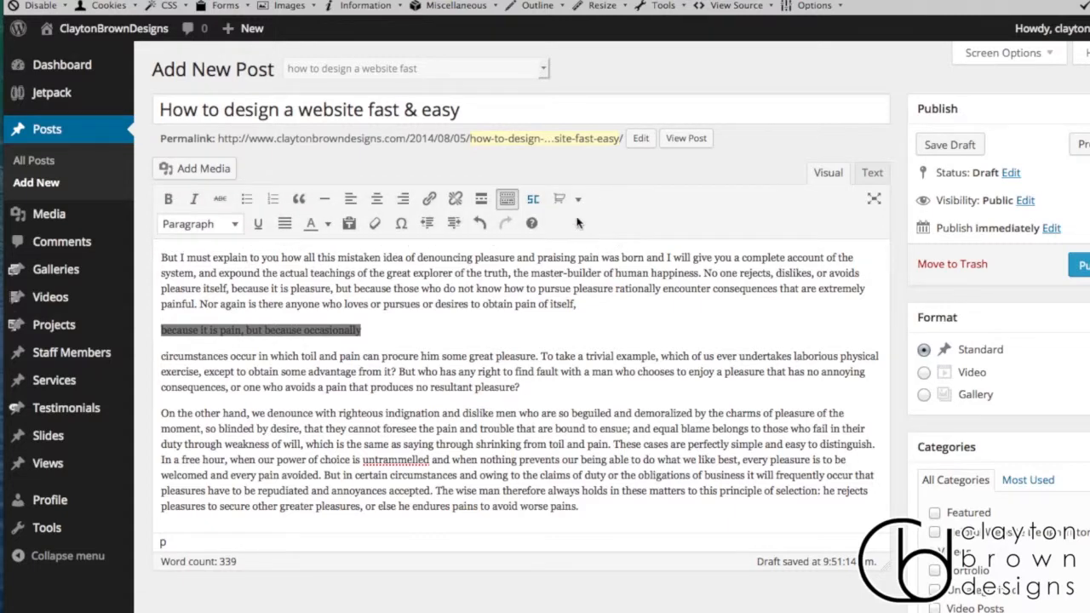
{"action": "left_click", "coordinate": [507, 200]}
{"action": "left_click", "coordinate": [508, 201]}
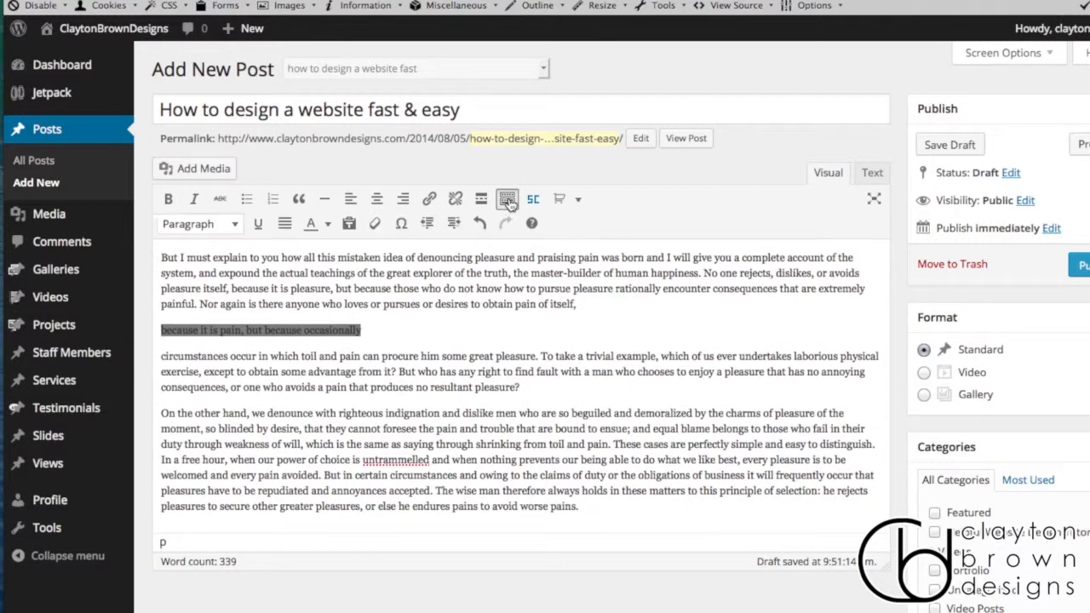
{"action": "left_click", "coordinate": [509, 202]}
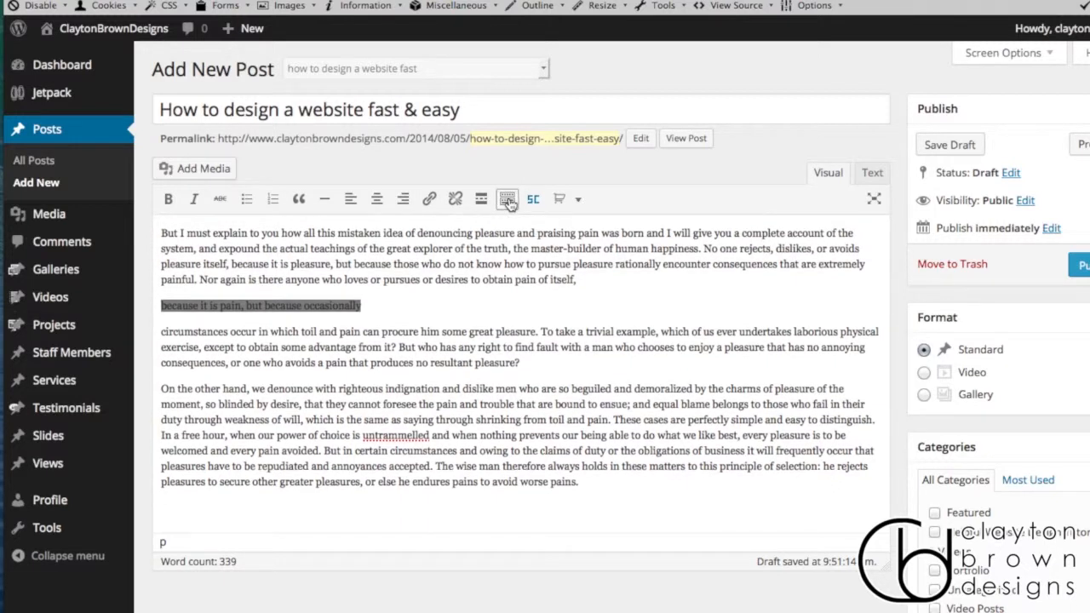
{"action": "left_click", "coordinate": [509, 202]}
{"action": "left_click", "coordinate": [507, 201]}
{"action": "left_click", "coordinate": [507, 201]}
Format the line "because it is pain, but because occasionally" as Heading 2 and capitalize its first letter
{"action": "left_click_drag", "start_coordinate": [373, 330], "coordinate": [150, 335]}
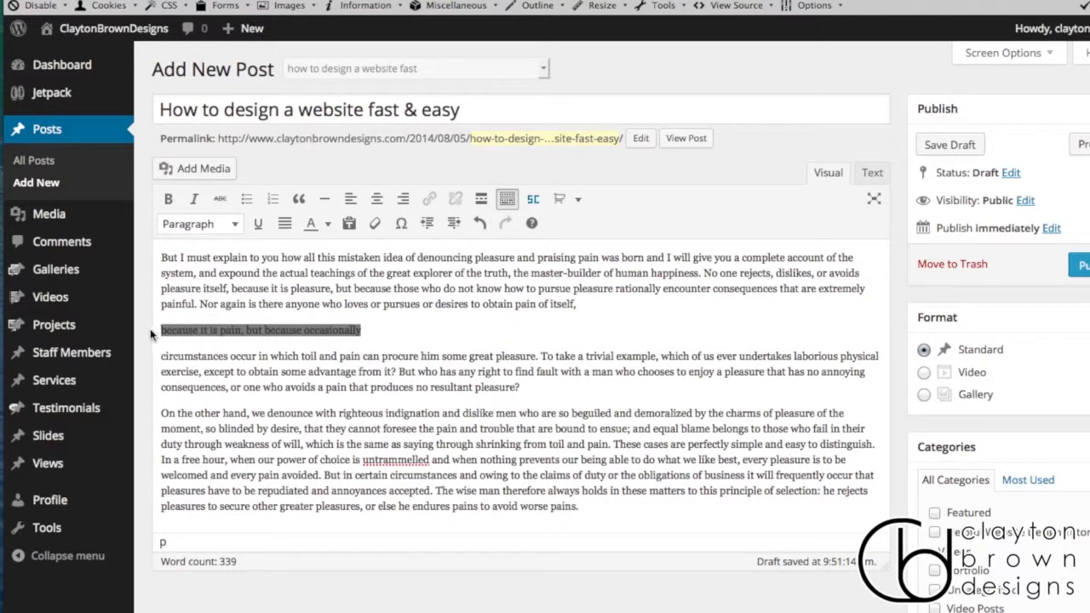
{"action": "left_click", "coordinate": [236, 225]}
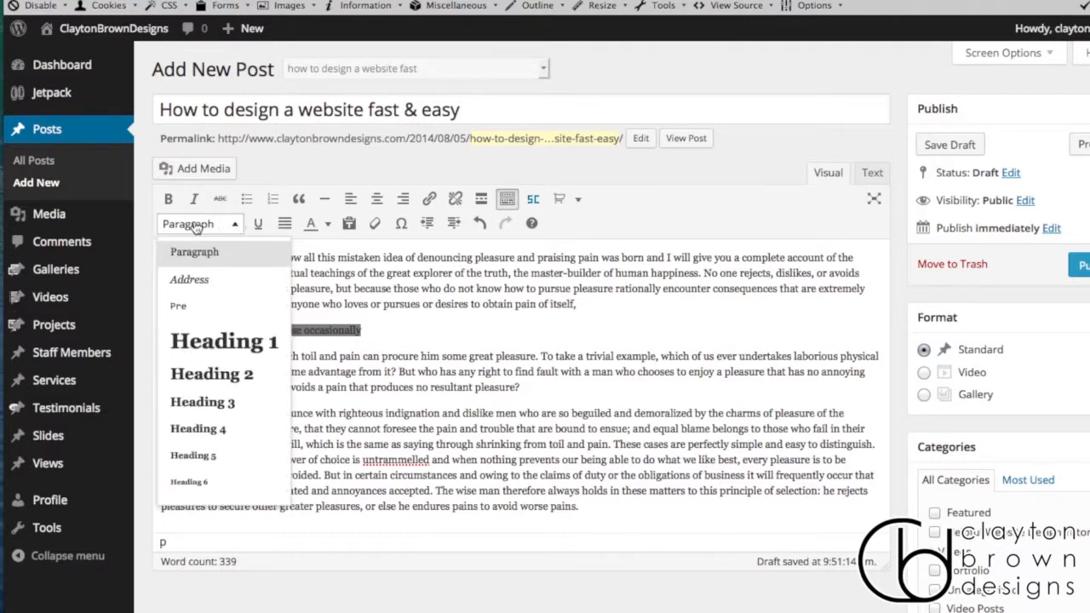
{"action": "left_click", "coordinate": [221, 385]}
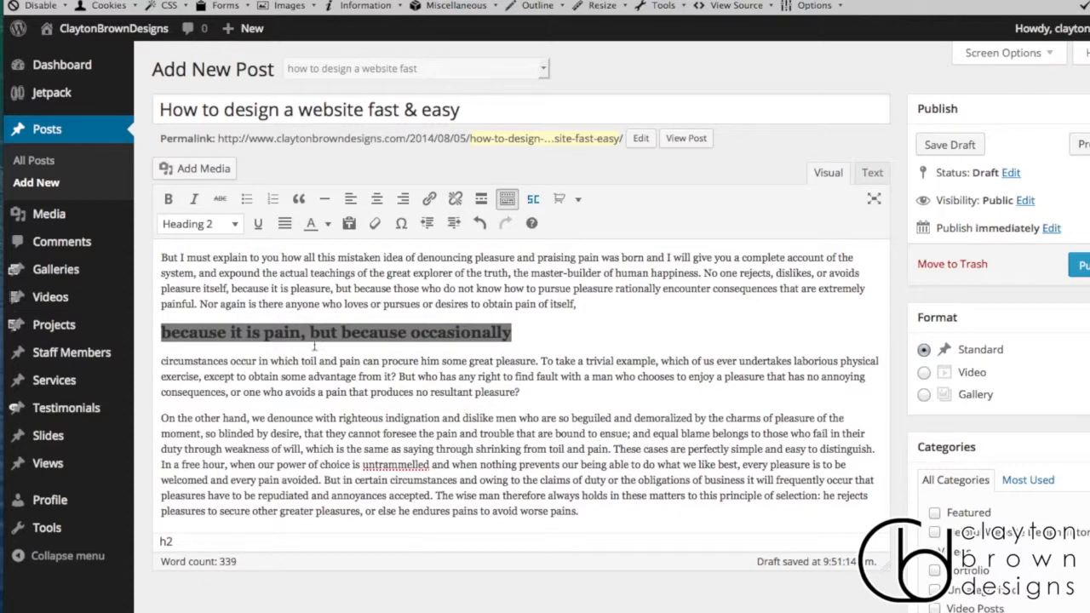
{"action": "left_click_drag", "start_coordinate": [509, 118], "coordinate": [158, 109]}
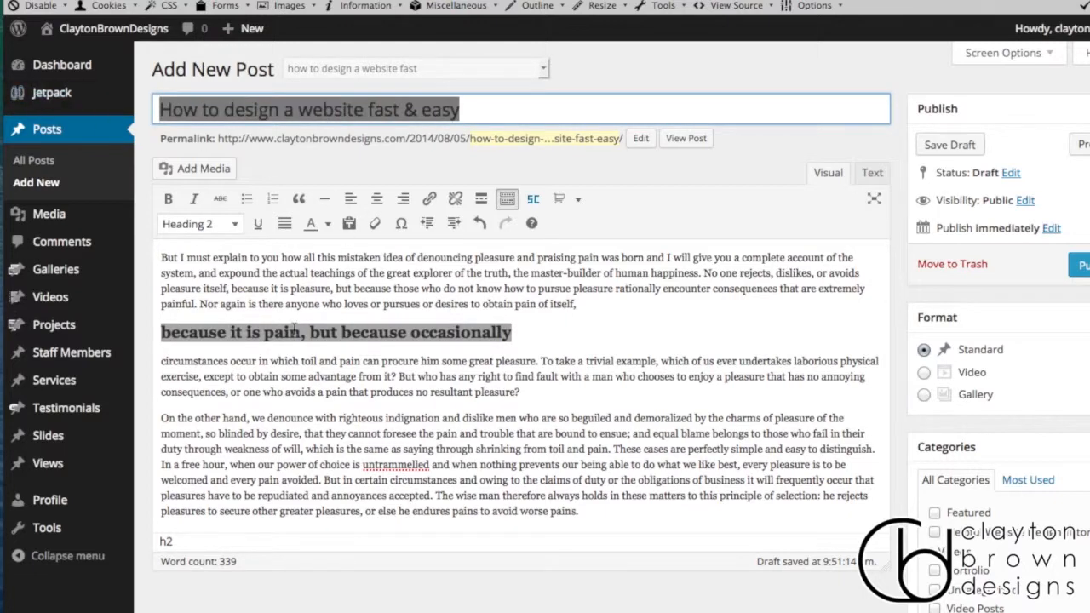
{"action": "left_click", "coordinate": [602, 309]}
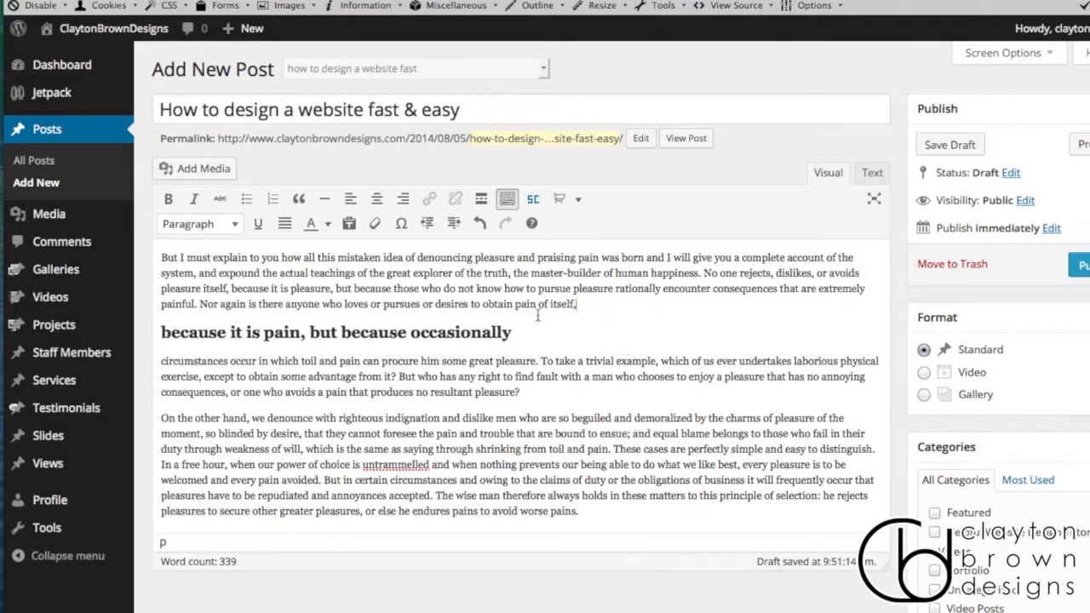
{"action": "left_click_drag", "start_coordinate": [172, 333], "coordinate": [165, 333]}
{"action": "type", "text": "B"}
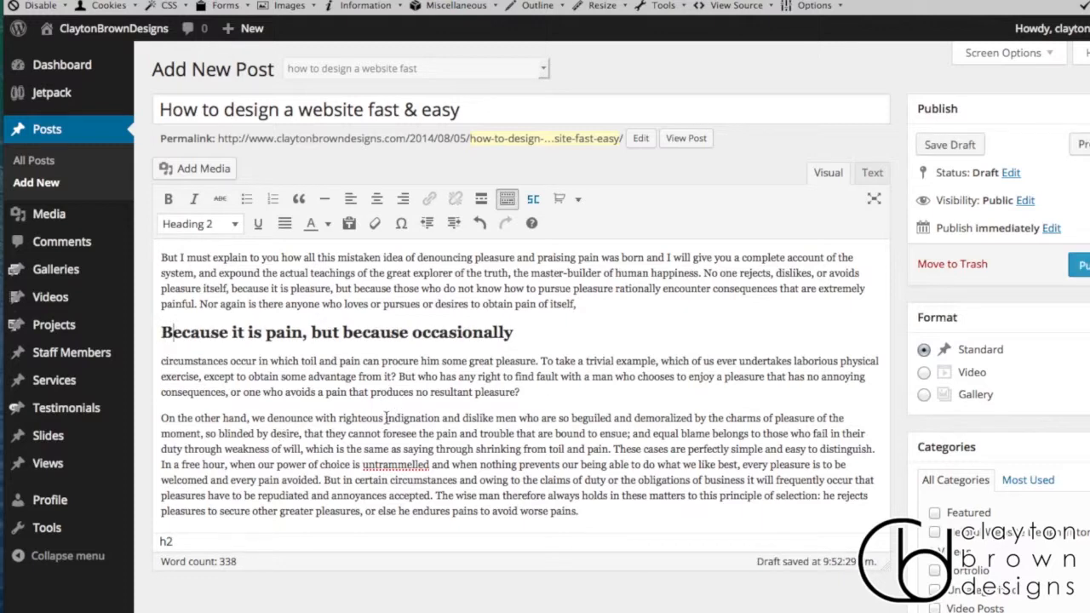
Break "On the other hand, we denounce with righteous" onto its own line and format it as Heading 3
{"action": "left_click", "coordinate": [385, 418]}
{"action": "key", "text": "Return"}
{"action": "left_click_drag", "start_coordinate": [383, 417], "coordinate": [162, 418]}
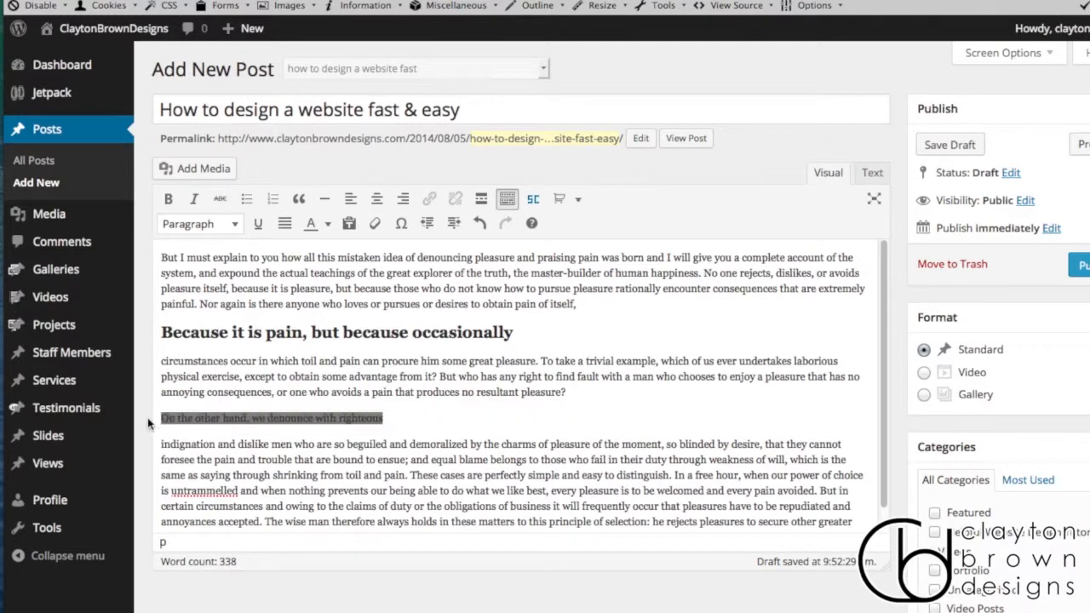
{"action": "left_click", "coordinate": [232, 223]}
{"action": "left_click", "coordinate": [202, 401]}
Format the phrase "explain to you how all" in the first paragraph as bold, italic, underlined and navy blue
{"action": "left_click", "coordinate": [208, 257]}
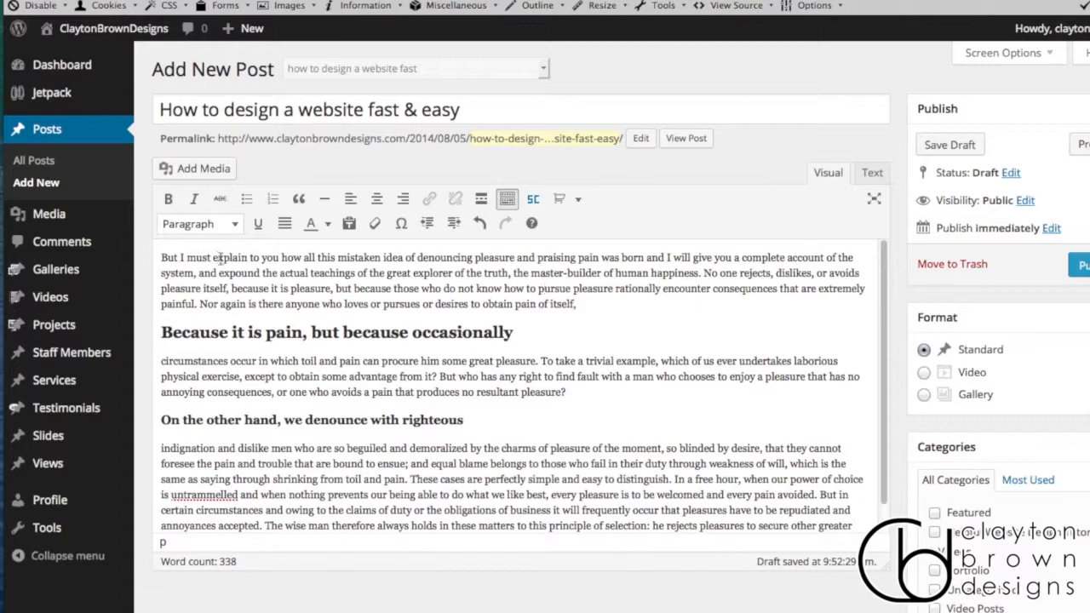
{"action": "left_click_drag", "start_coordinate": [213, 258], "coordinate": [316, 256]}
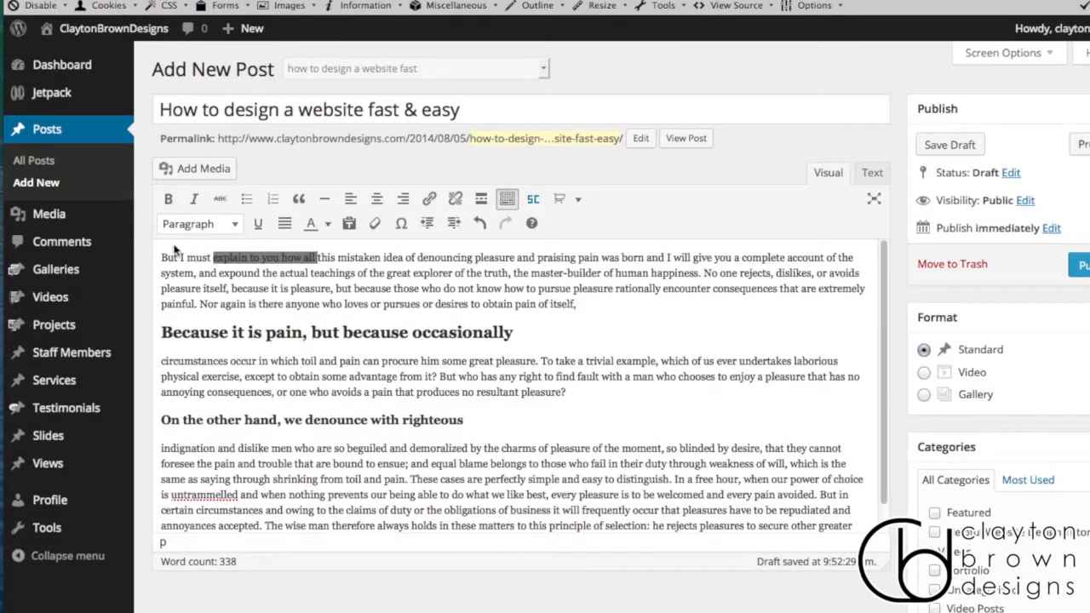
{"action": "left_click", "coordinate": [167, 201]}
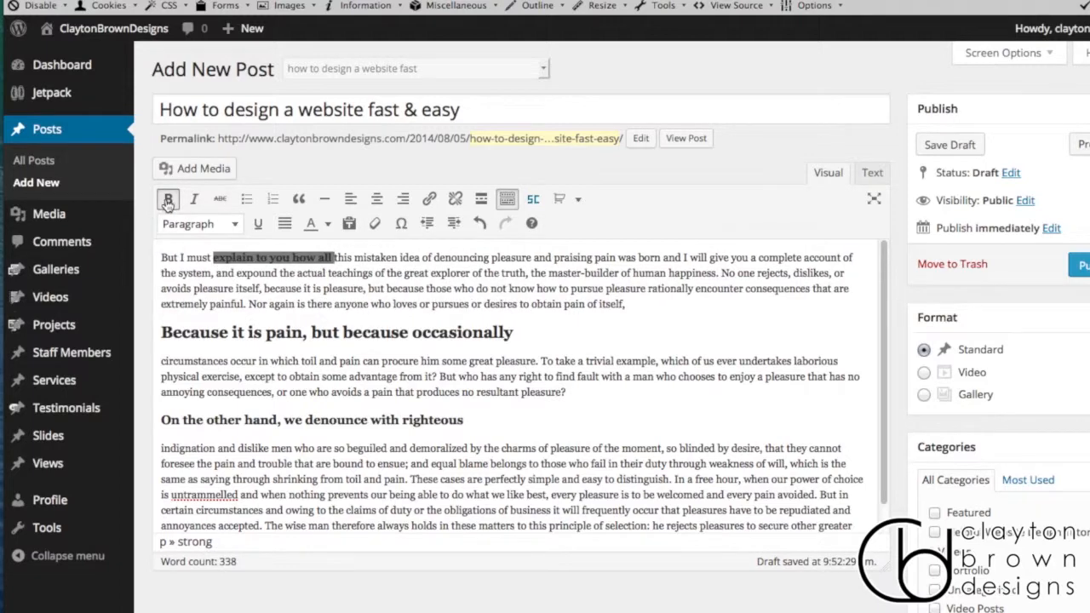
{"action": "left_click", "coordinate": [195, 202]}
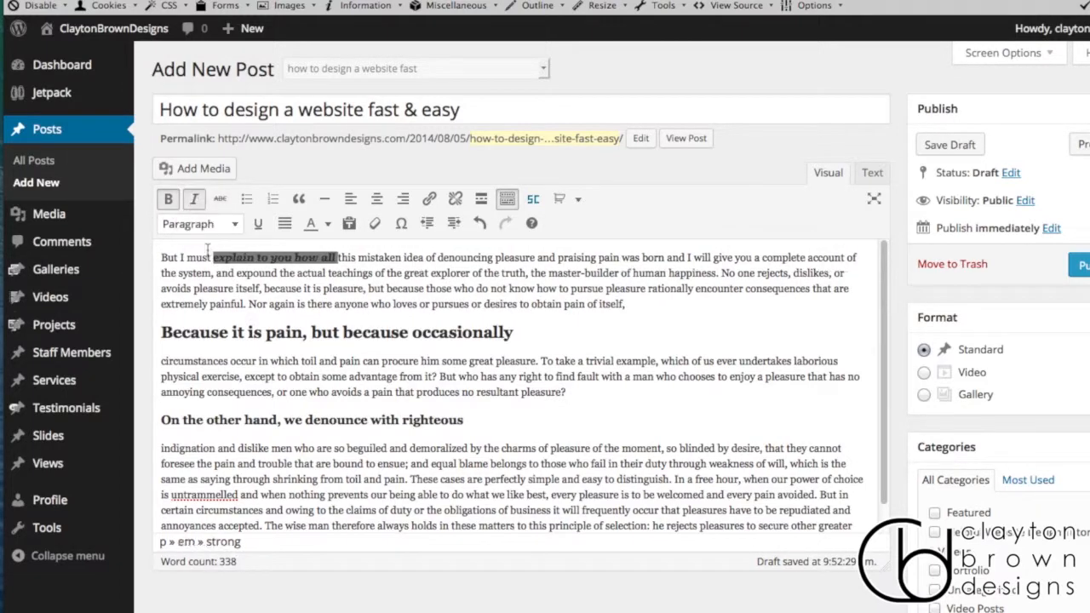
{"action": "left_click", "coordinate": [258, 225]}
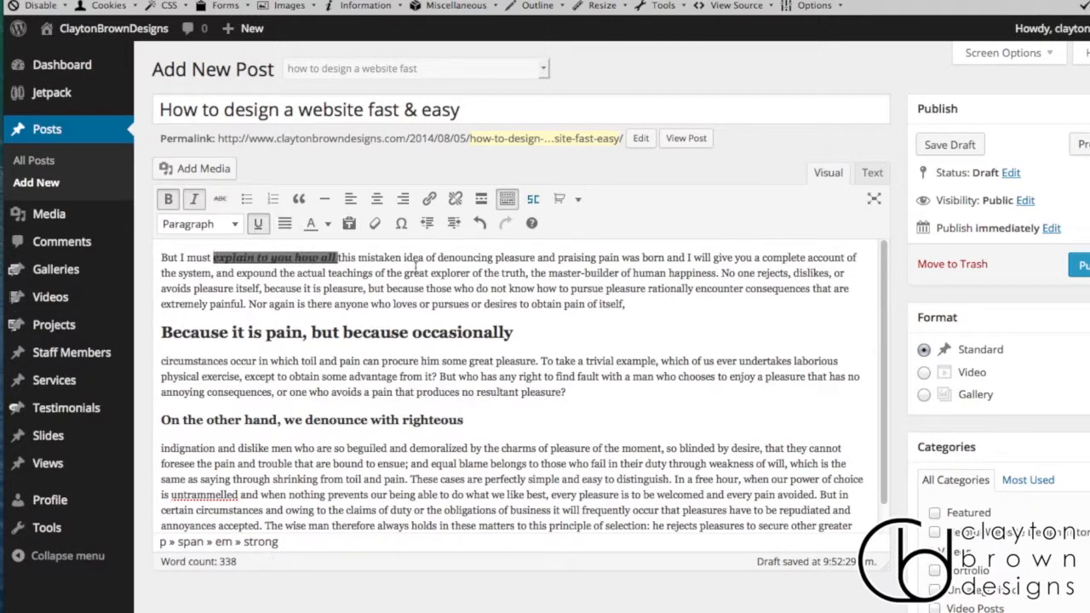
{"action": "left_click", "coordinate": [329, 224]}
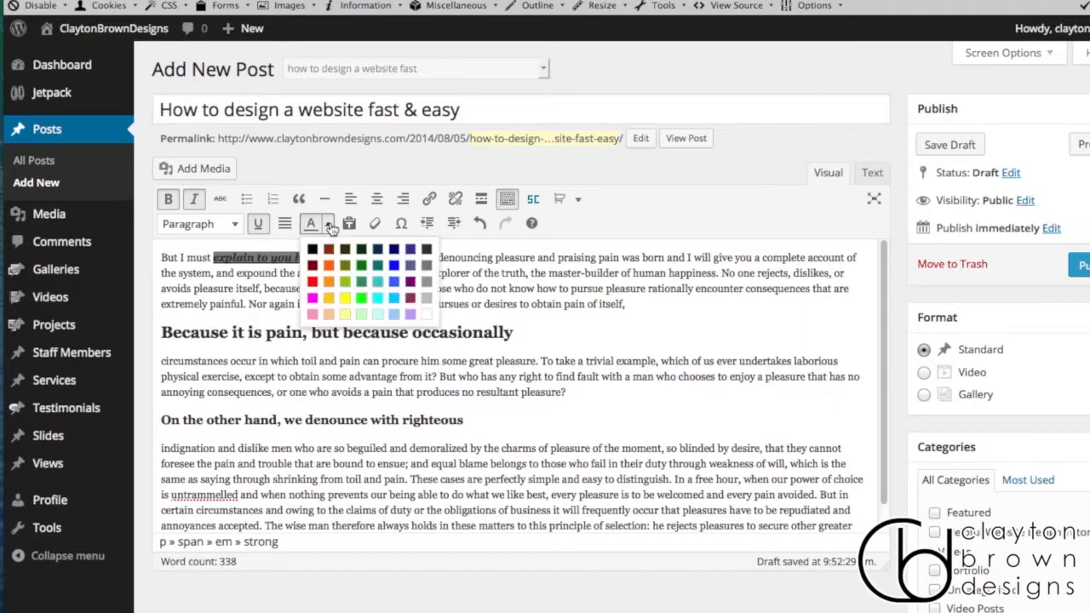
{"action": "left_click", "coordinate": [396, 250]}
{"action": "left_click", "coordinate": [545, 294]}
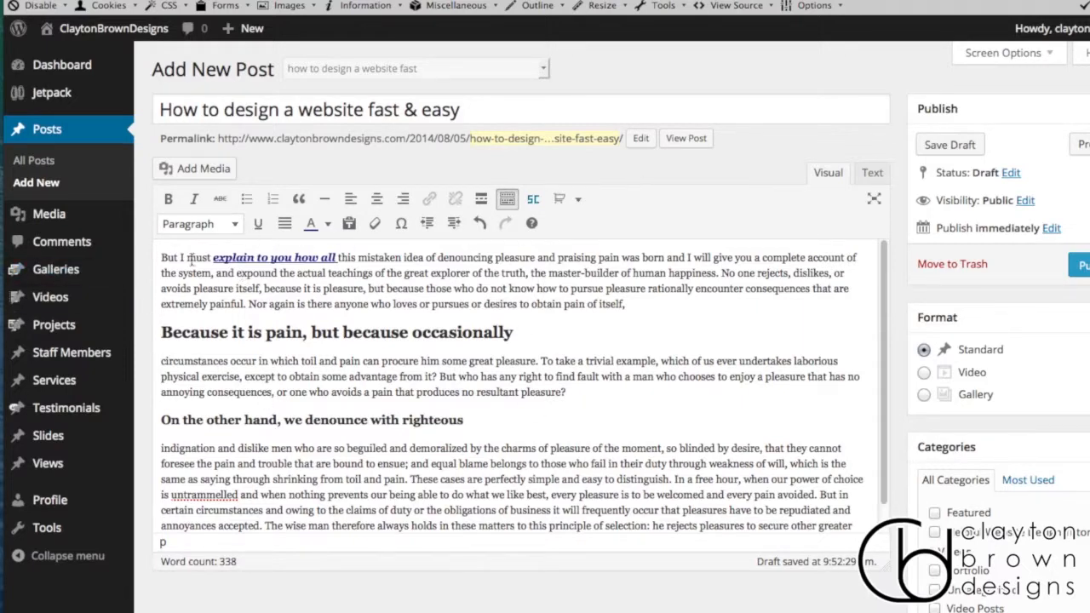
Inspect the HTML tags around "explain to you how all" in the plain text mode and return to the visual mode
{"action": "left_click", "coordinate": [872, 172]}
{"action": "left_click_drag", "start_coordinate": [225, 232], "coordinate": [632, 239]}
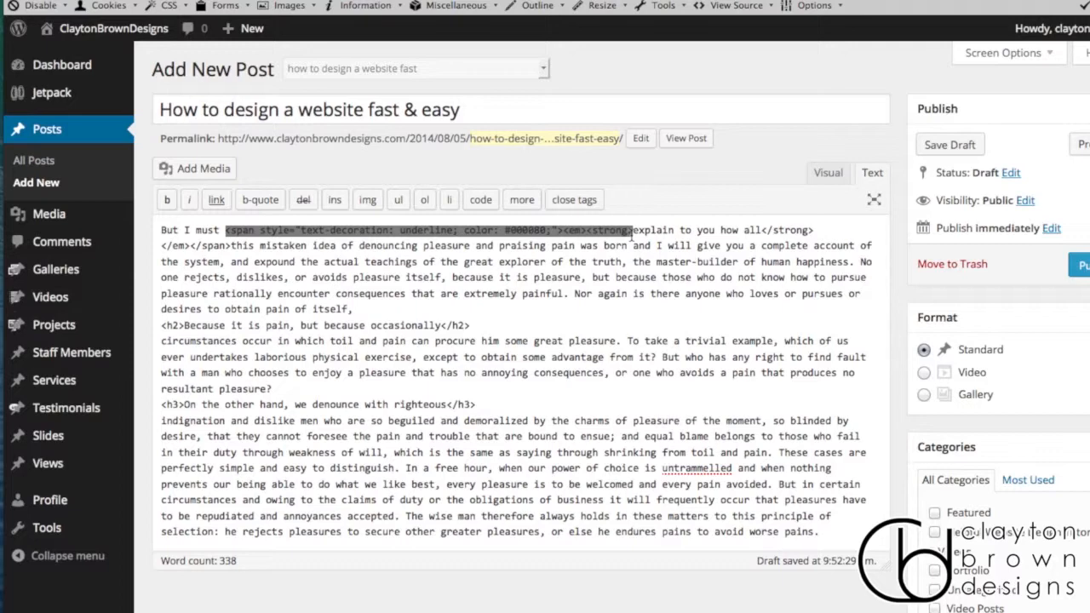
{"action": "left_click", "coordinate": [830, 175]}
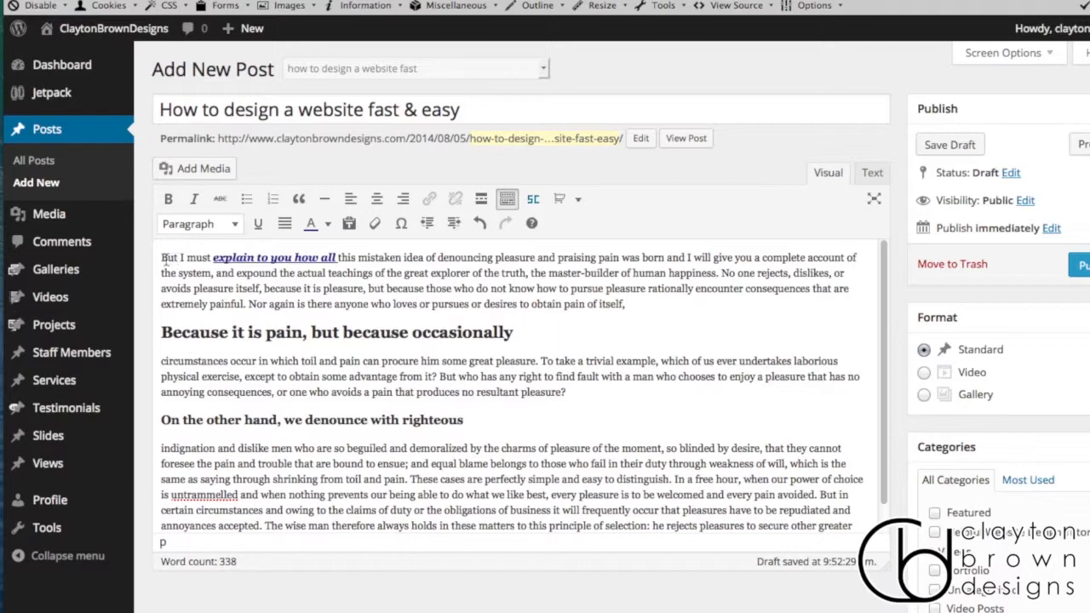
Upload bg4.jpg from the Desktop as the image for the post's featured image
{"action": "scroll", "coordinate": [1012, 189], "scroll_direction": "down", "scroll_amount": 5}
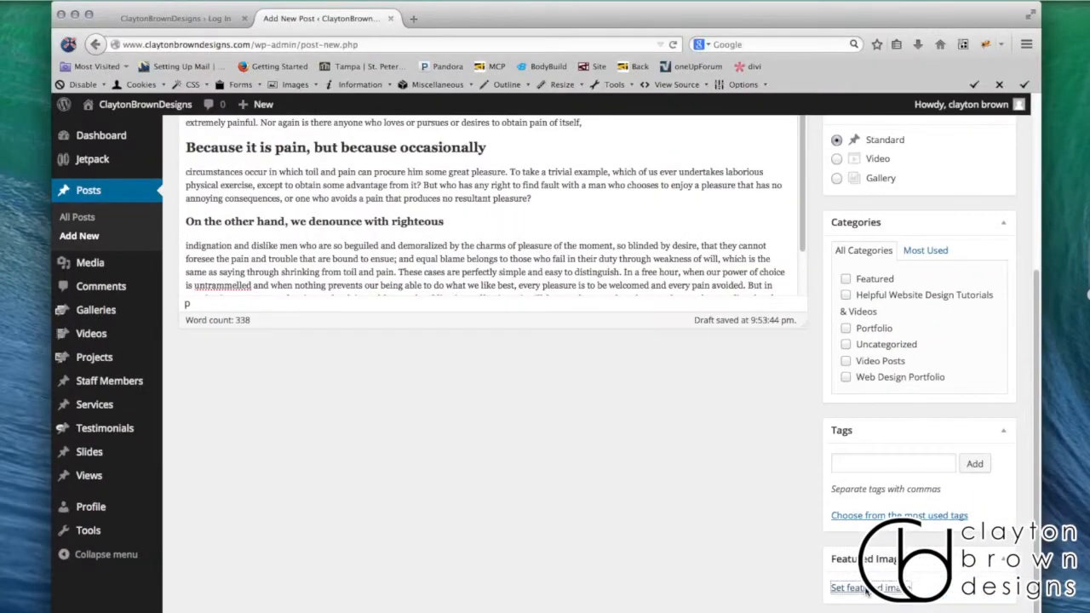
{"action": "left_click", "coordinate": [864, 587]}
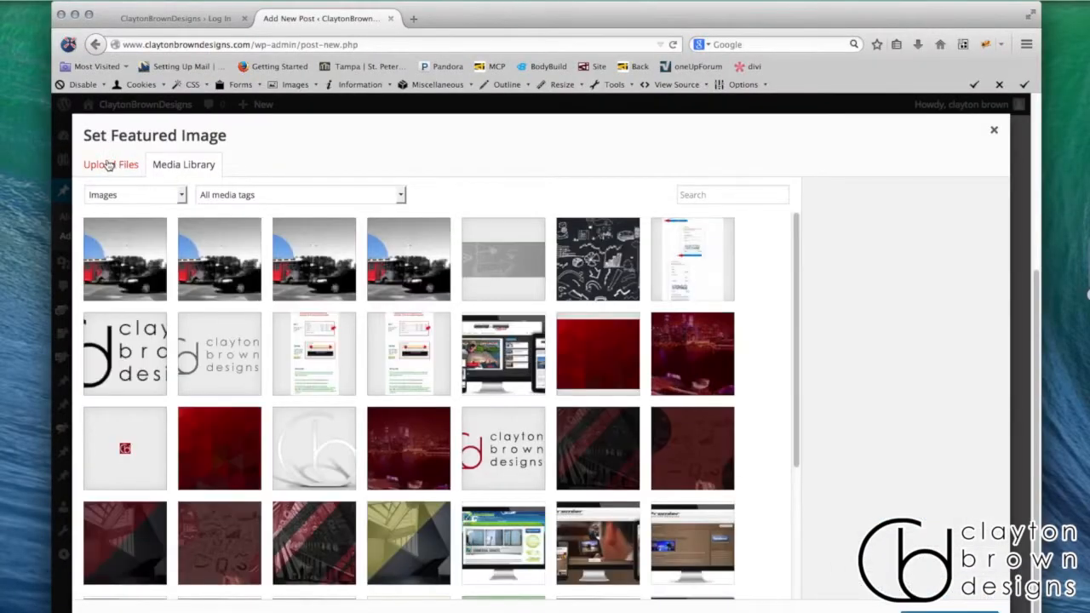
{"action": "left_click", "coordinate": [109, 165]}
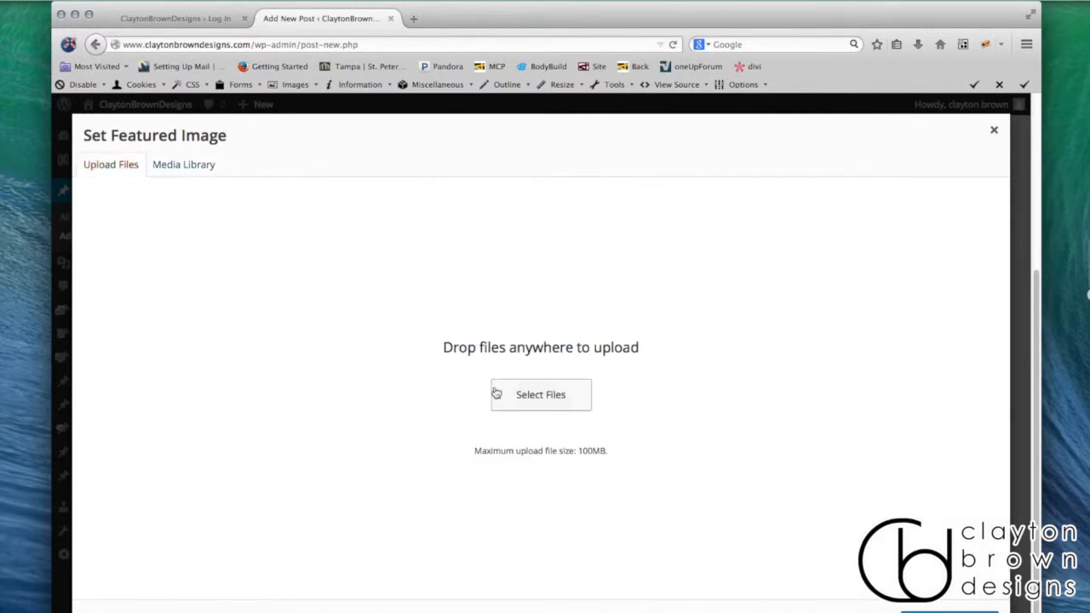
{"action": "left_click", "coordinate": [554, 393]}
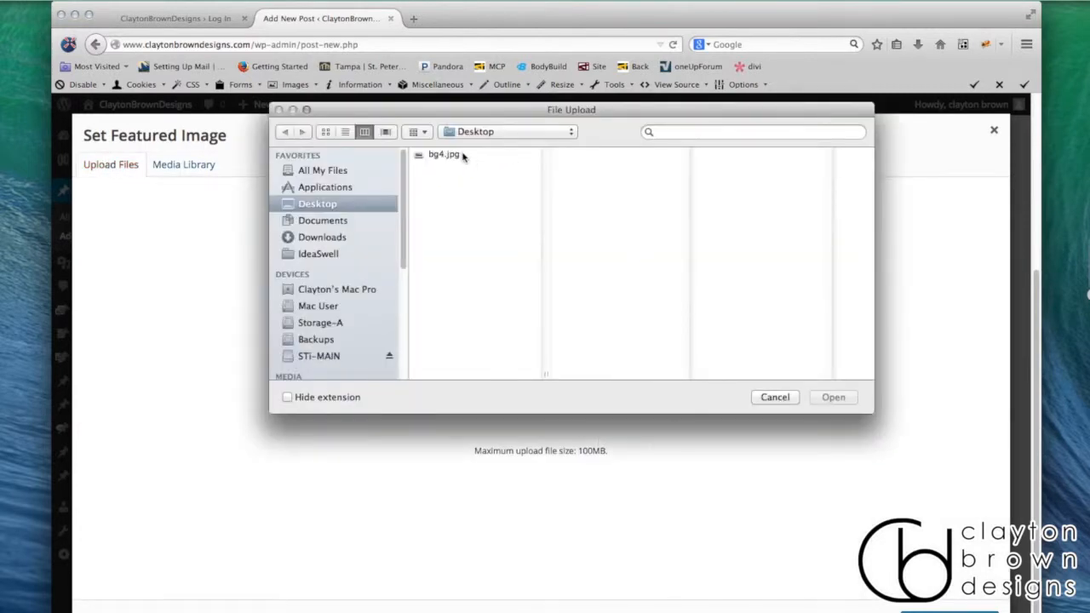
{"action": "scroll", "coordinate": [341, 247], "scroll_direction": "down", "scroll_amount": 5}
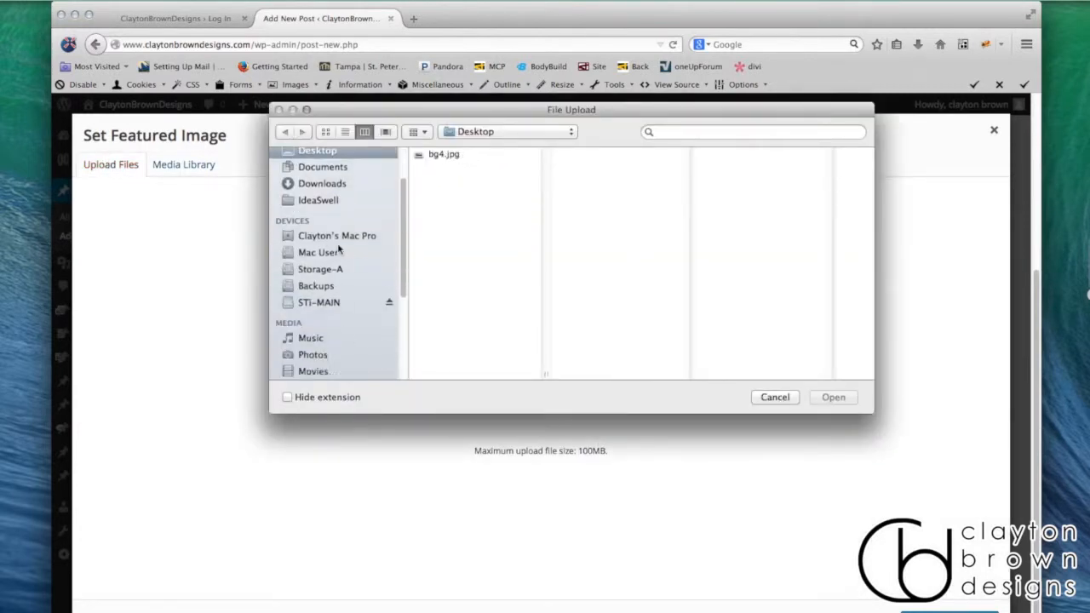
{"action": "scroll", "coordinate": [331, 255], "scroll_direction": "up", "scroll_amount": 5}
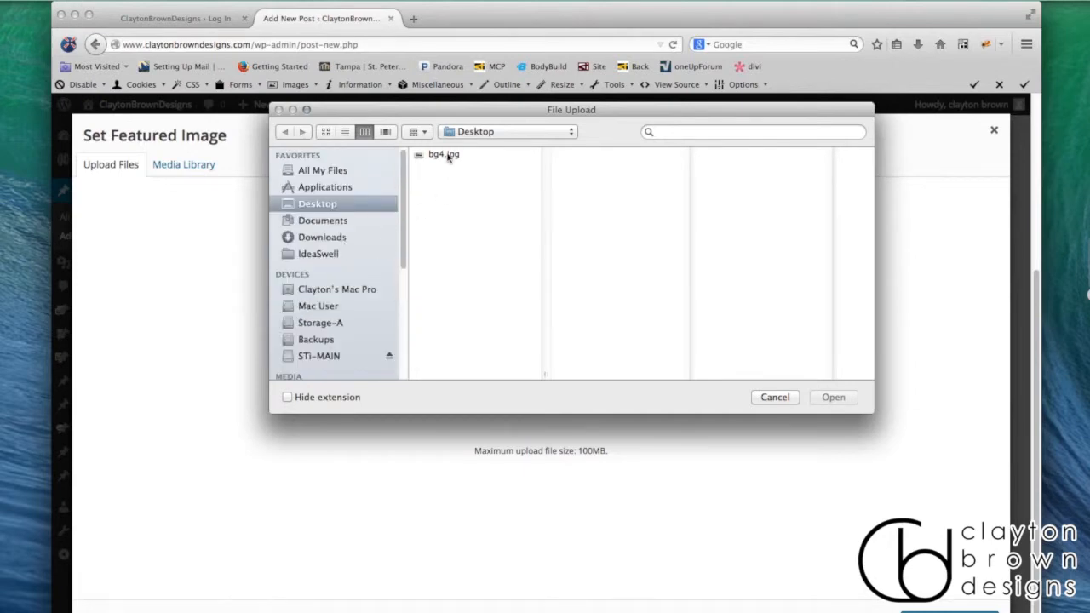
{"action": "left_click", "coordinate": [445, 155]}
{"action": "left_click", "coordinate": [833, 397]}
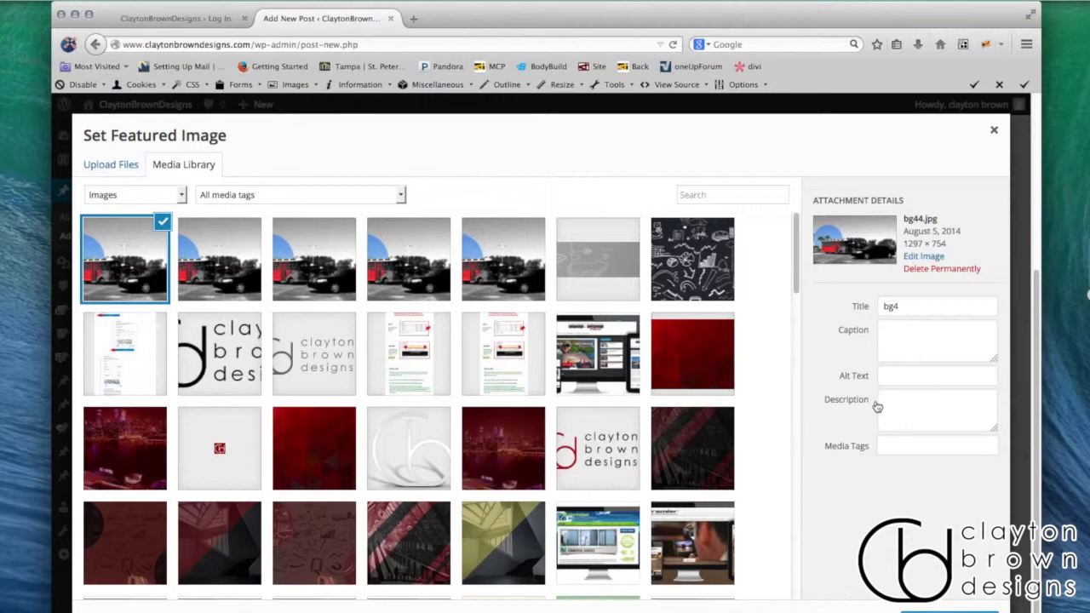
Set the uploaded image's title to "Web Design Fast" and its media tags to "web design, fast, easy, howto"
{"action": "double_click", "coordinate": [919, 306]}
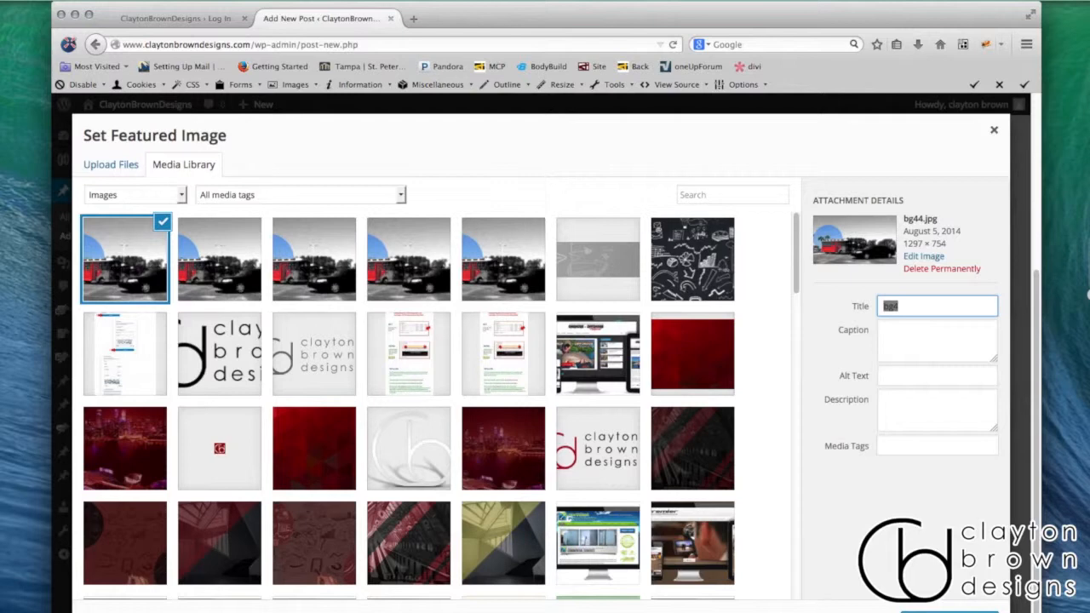
{"action": "type", "text": "Web Design Fast"}
{"action": "left_click", "coordinate": [921, 324]}
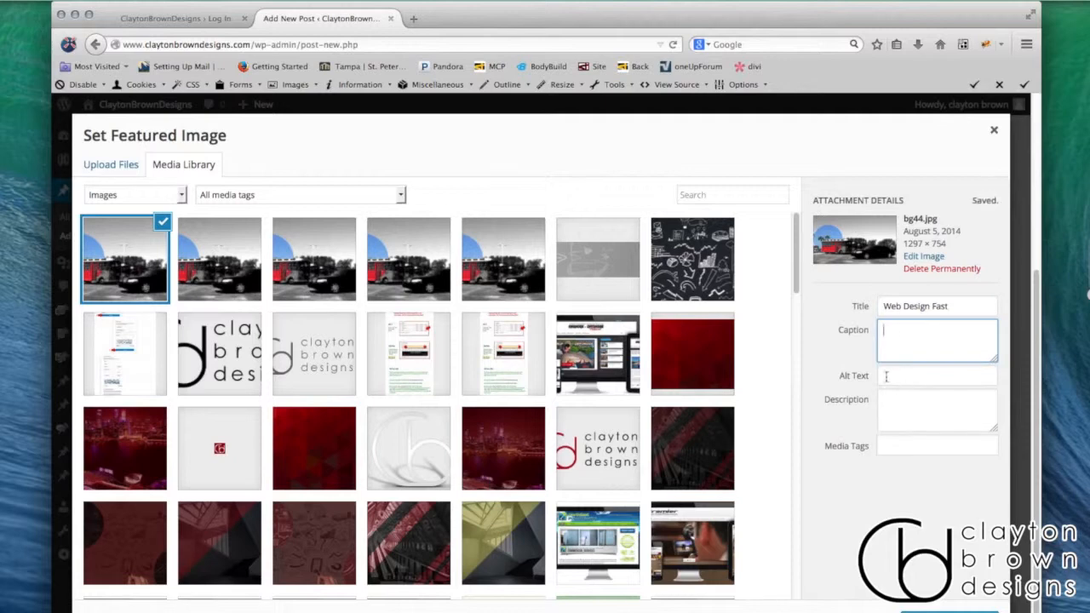
{"action": "left_click", "coordinate": [891, 449]}
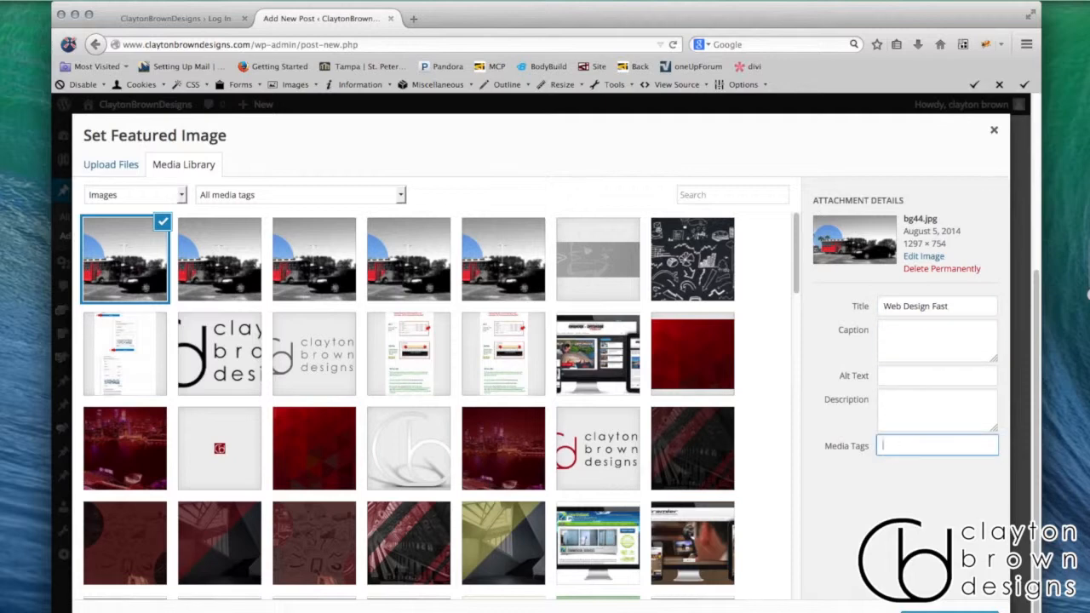
{"action": "type", "text": "web design, fast, easy, howto"}
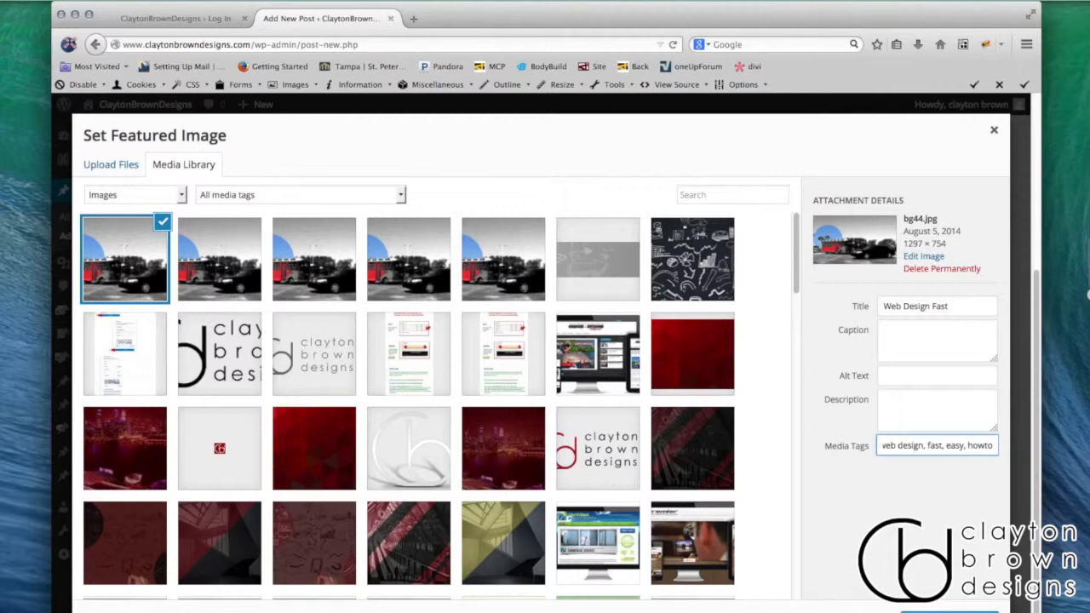
{"action": "key", "text": "super+shift+4"}
{"action": "left_click_drag", "start_coordinate": [815, 291], "coordinate": [1004, 472]}
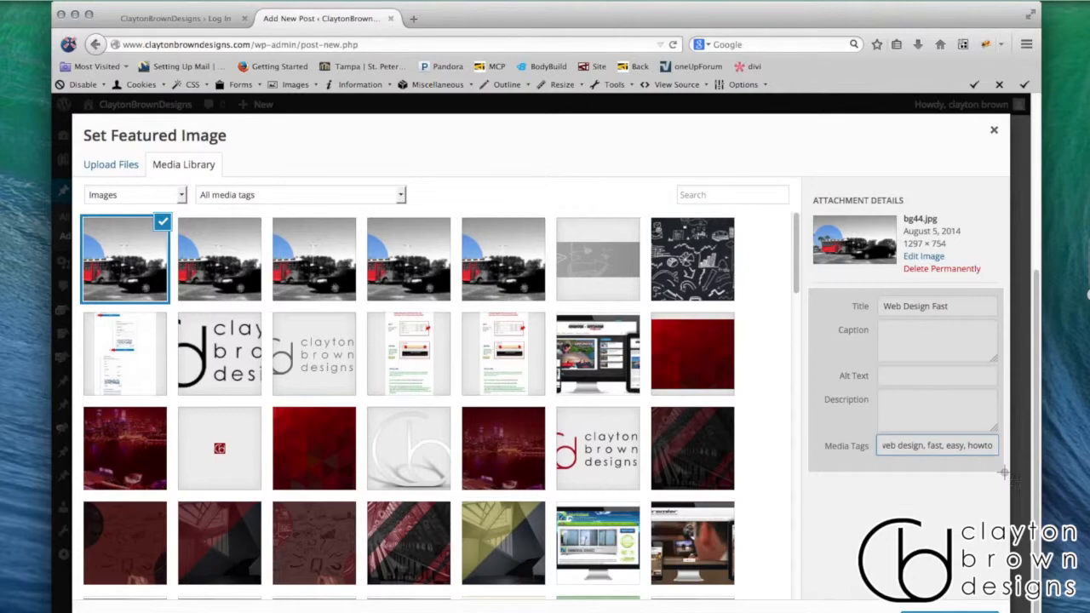
{"action": "left_click_drag", "start_coordinate": [1004, 472], "coordinate": [1006, 478]}
Assign the selected image as the post's featured image and return to the post body
{"action": "left_click", "coordinate": [951, 611]}
{"action": "scroll", "coordinate": [562, 397], "scroll_direction": "up", "scroll_amount": 5}
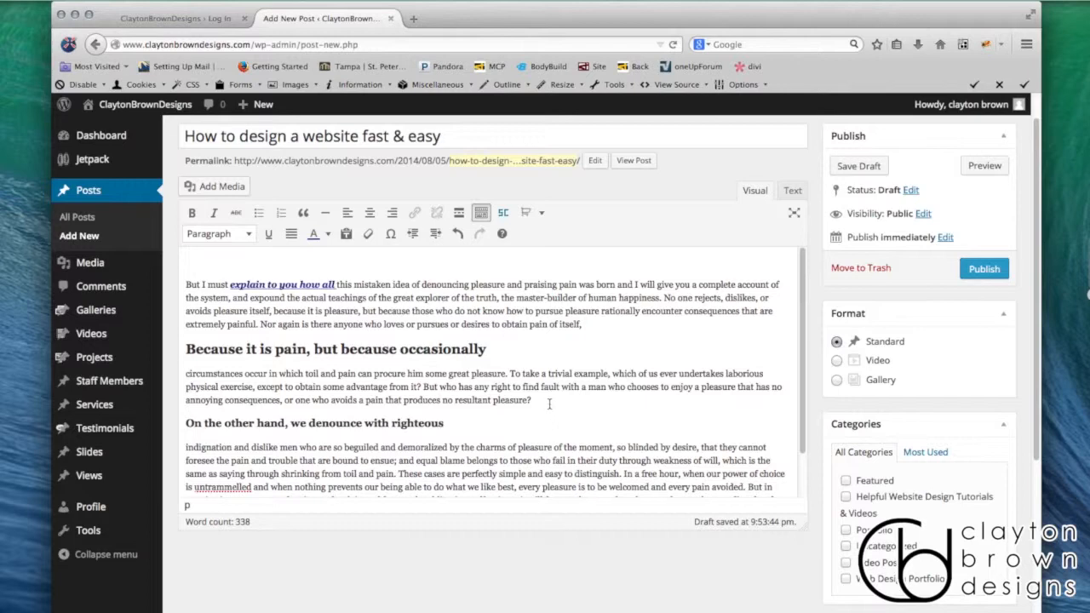
Place the cursor in the post body and upload bg4.jpg from the Desktop as media to insert there
{"action": "left_click", "coordinate": [192, 414]}
{"action": "left_click", "coordinate": [210, 186]}
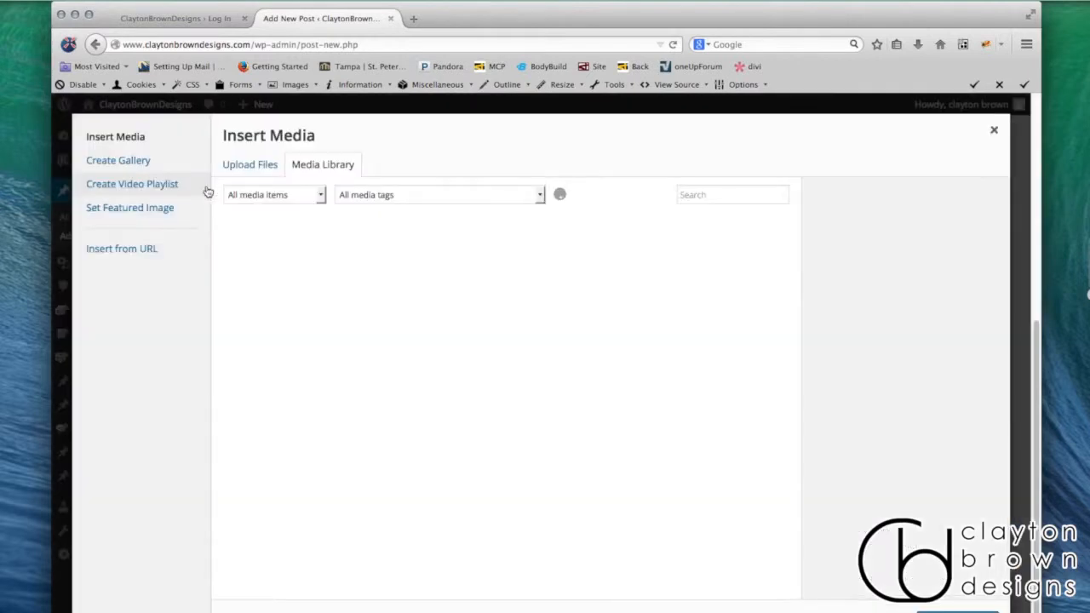
{"action": "left_click", "coordinate": [254, 166]}
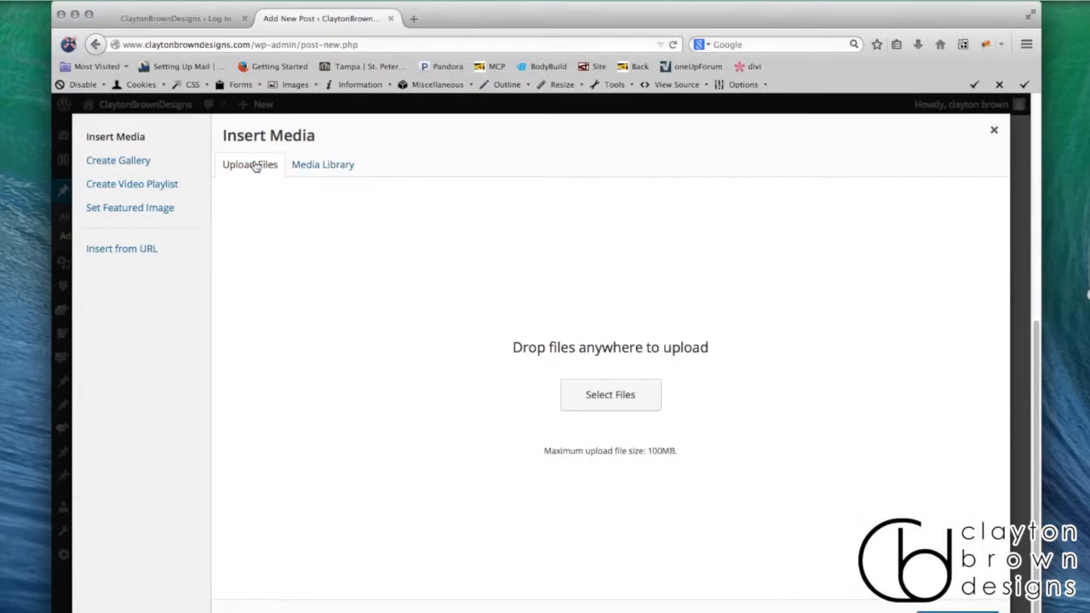
{"action": "left_click", "coordinate": [619, 400]}
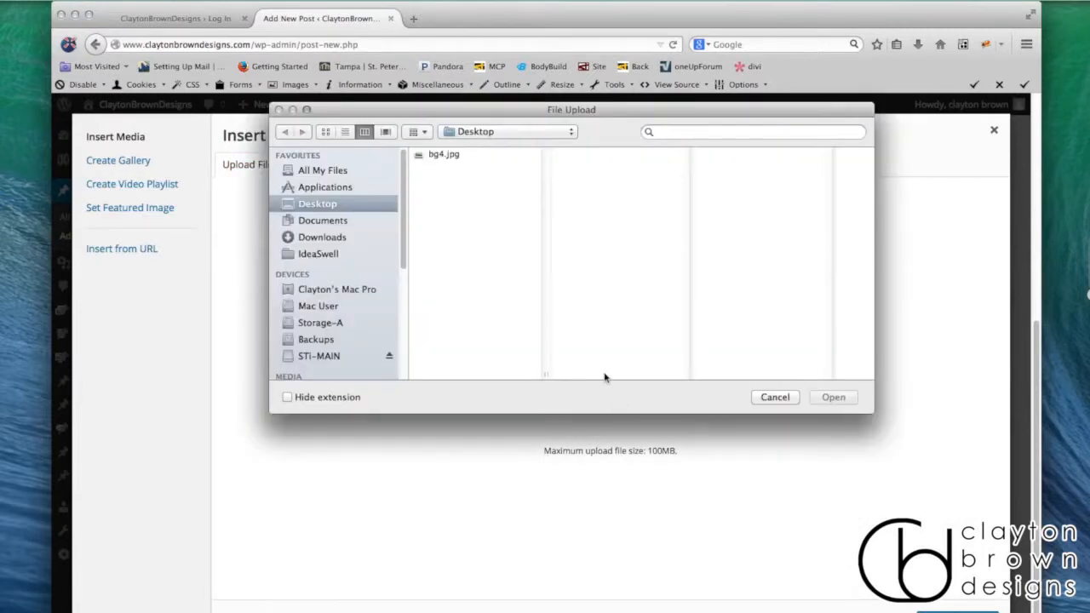
{"action": "double_click", "coordinate": [432, 154]}
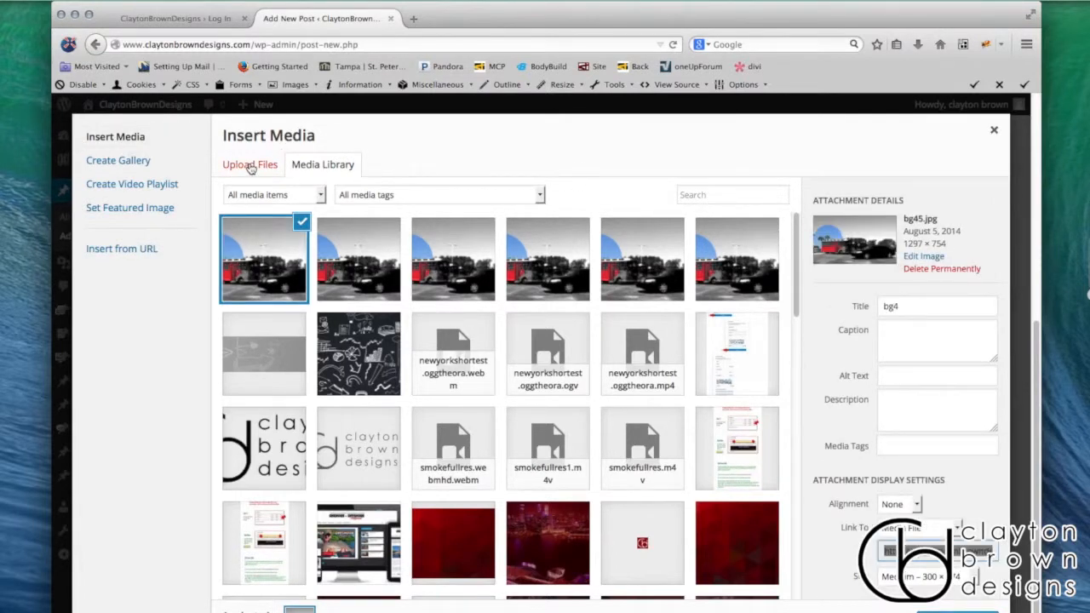
{"action": "left_click", "coordinate": [252, 168]}
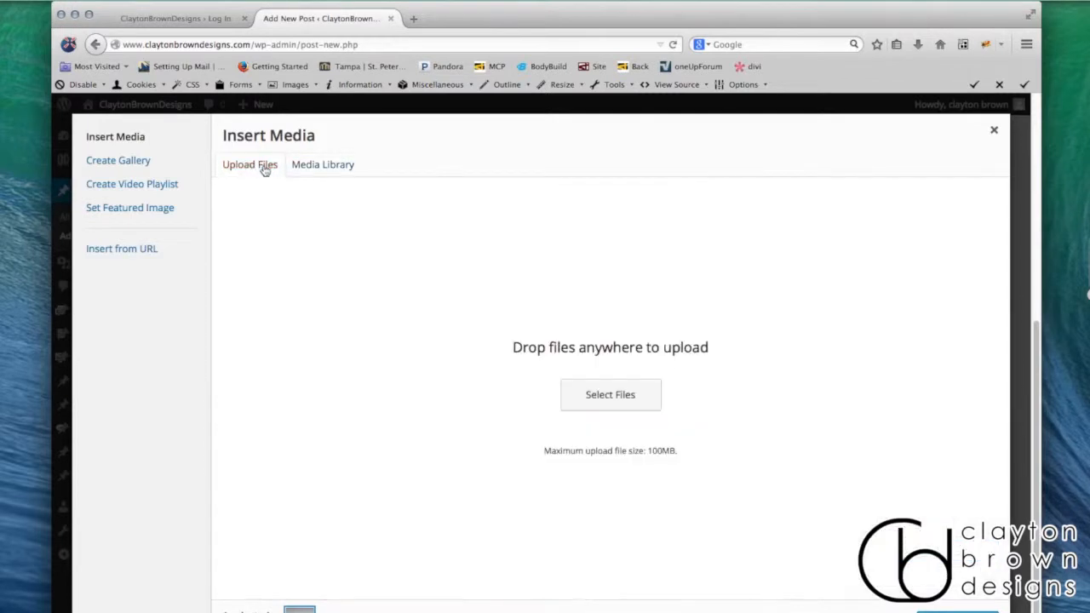
{"action": "left_click", "coordinate": [313, 168]}
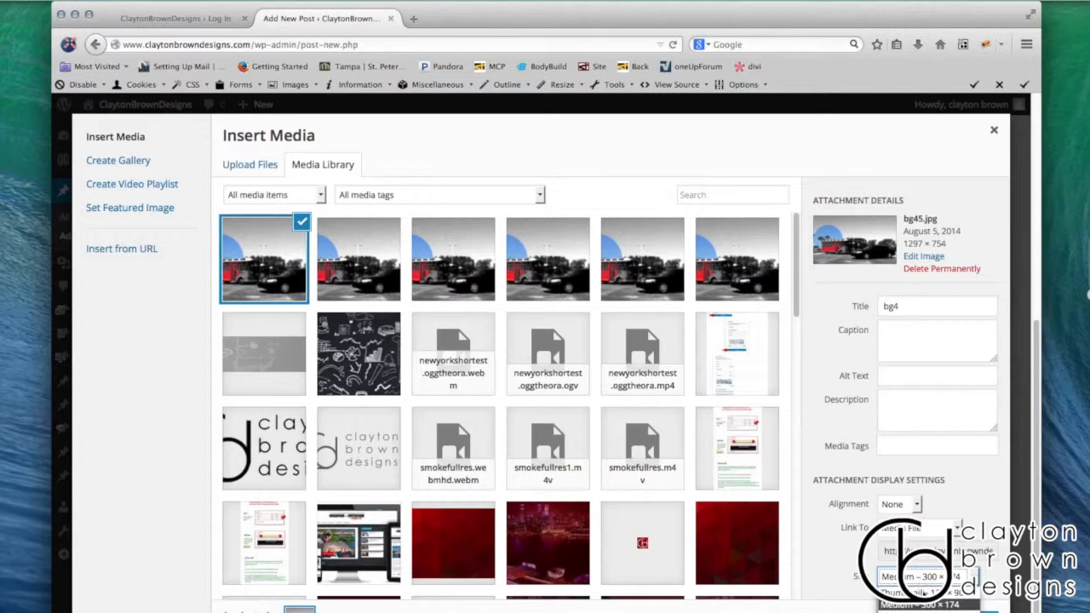
Set the selected image's display settings to Medium – 300 × 174 size, no link and left alignment
{"action": "left_click", "coordinate": [920, 579]}
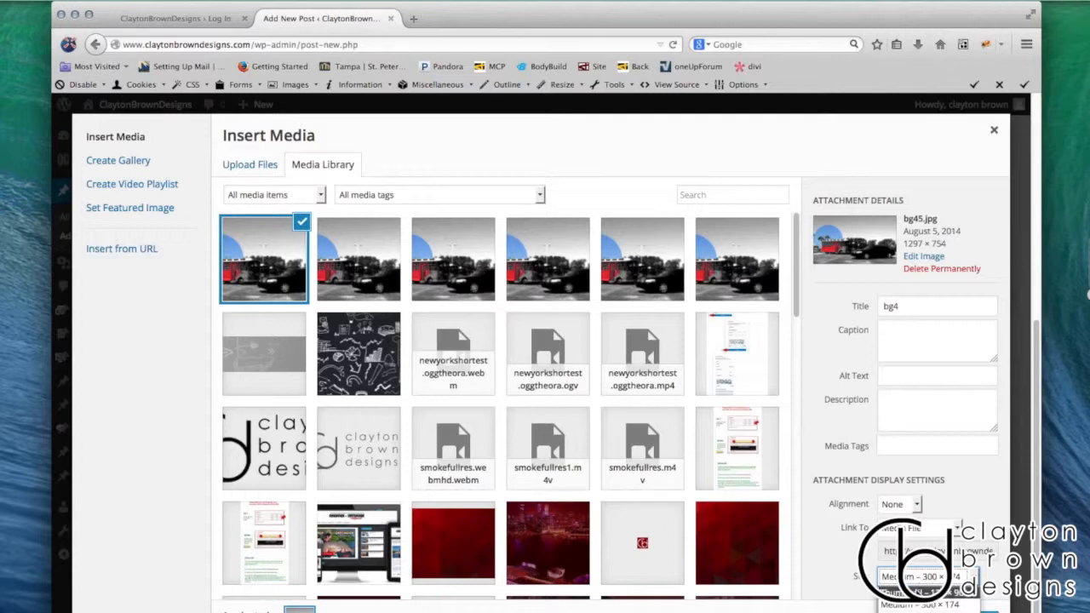
{"action": "left_click", "coordinate": [920, 605]}
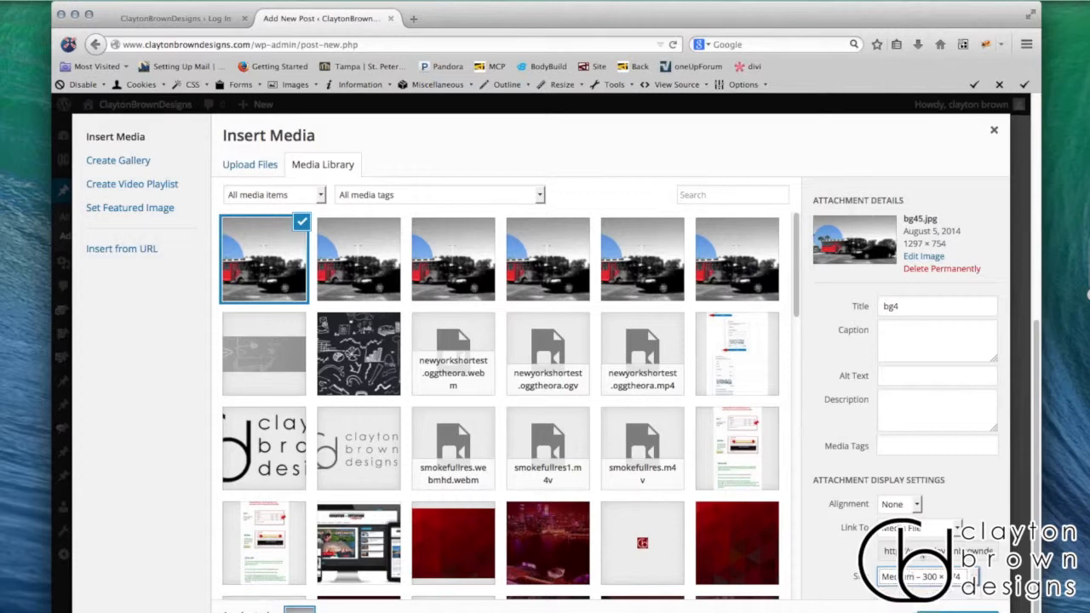
{"action": "left_click", "coordinate": [933, 535]}
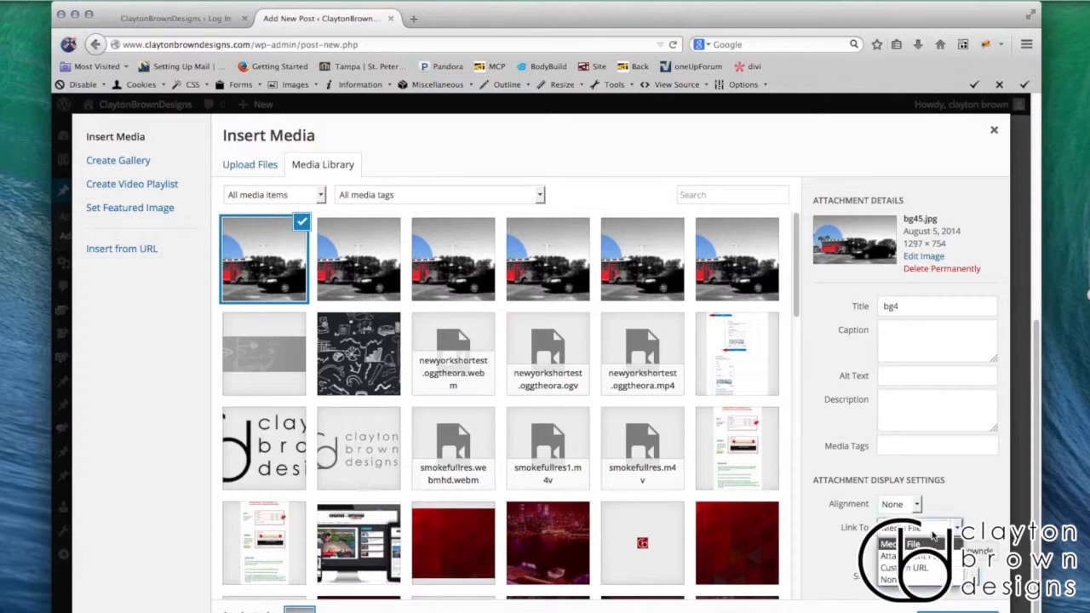
{"action": "left_click", "coordinate": [890, 579]}
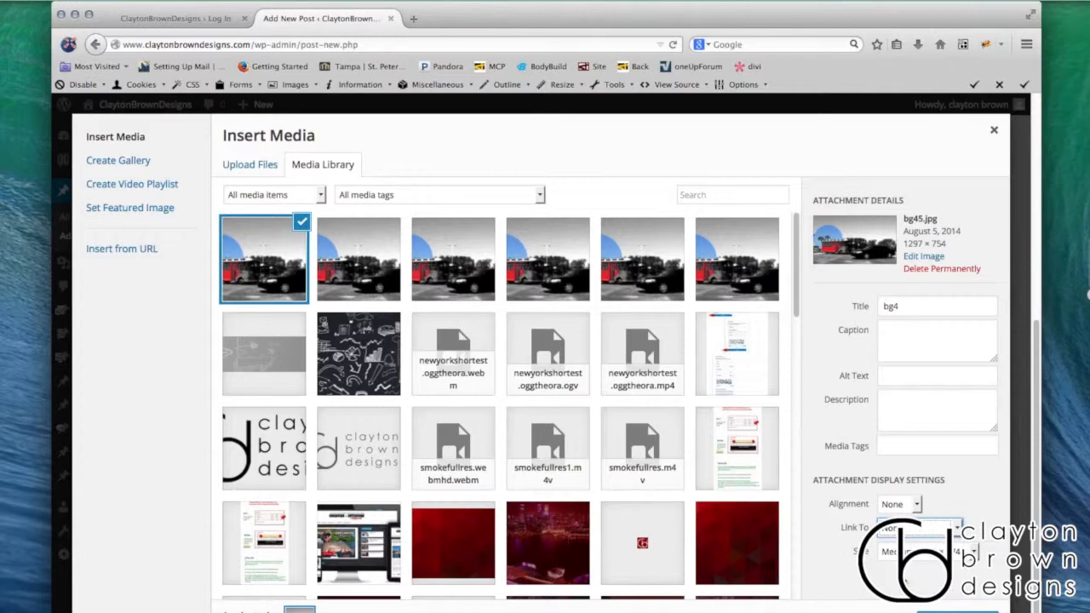
{"action": "left_click", "coordinate": [906, 505]}
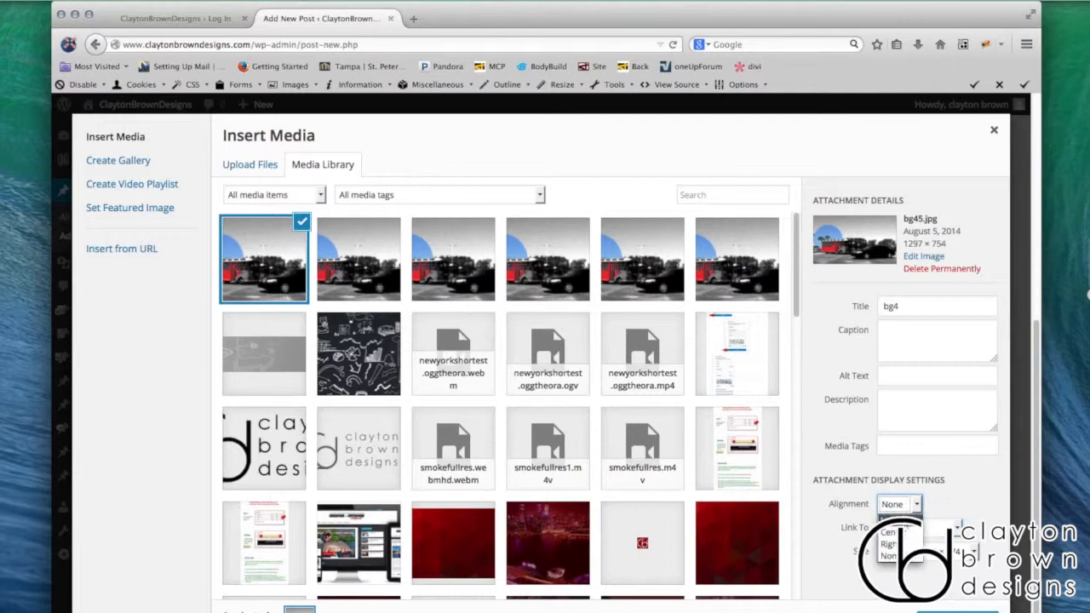
{"action": "left_click", "coordinate": [905, 521]}
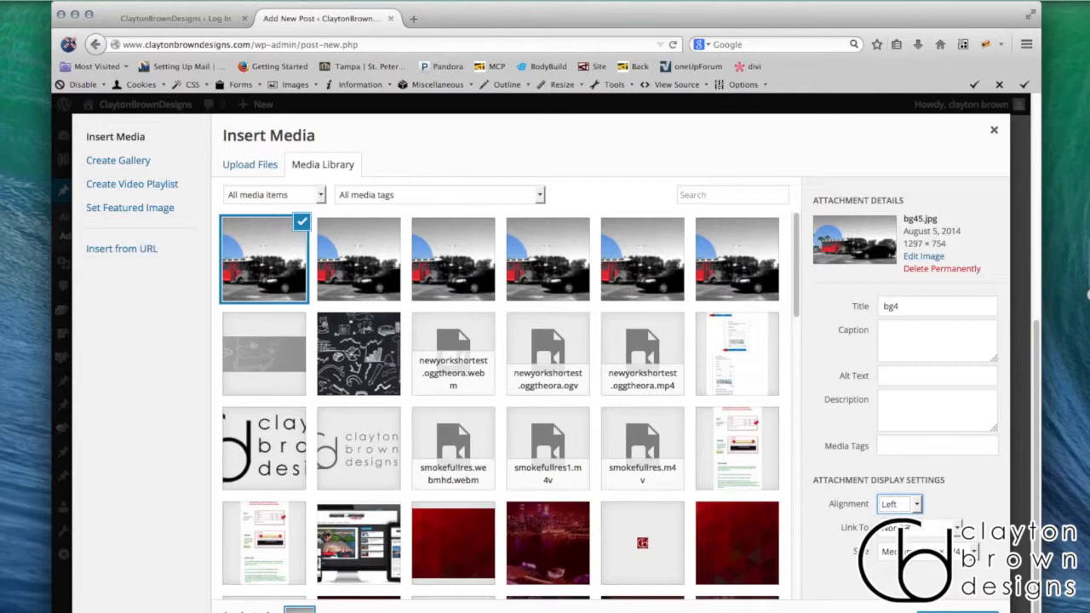
{"action": "left_click", "coordinate": [904, 505]}
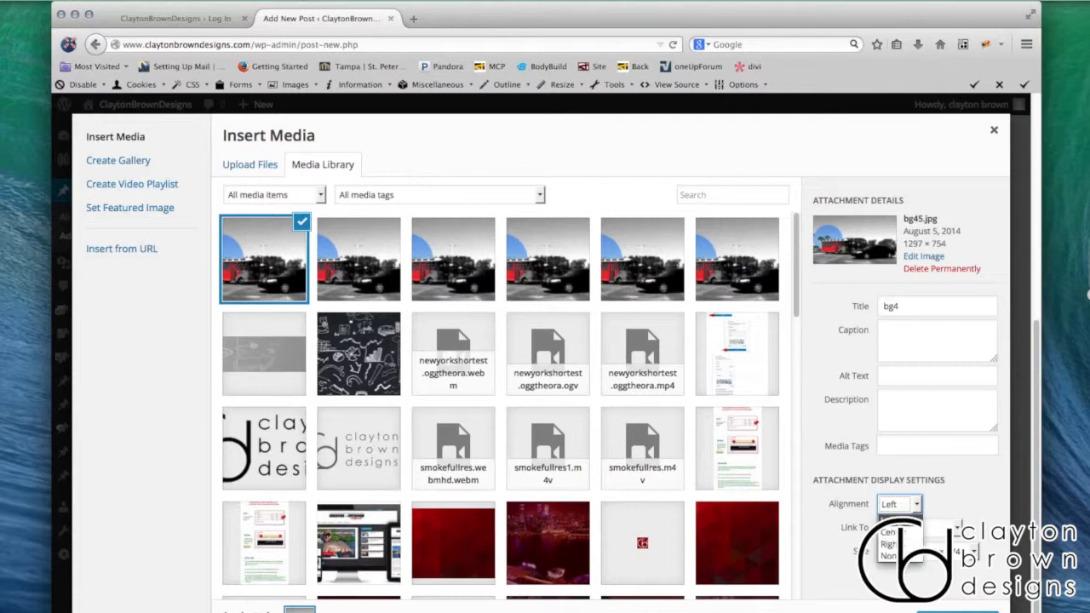
{"action": "left_click", "coordinate": [901, 520]}
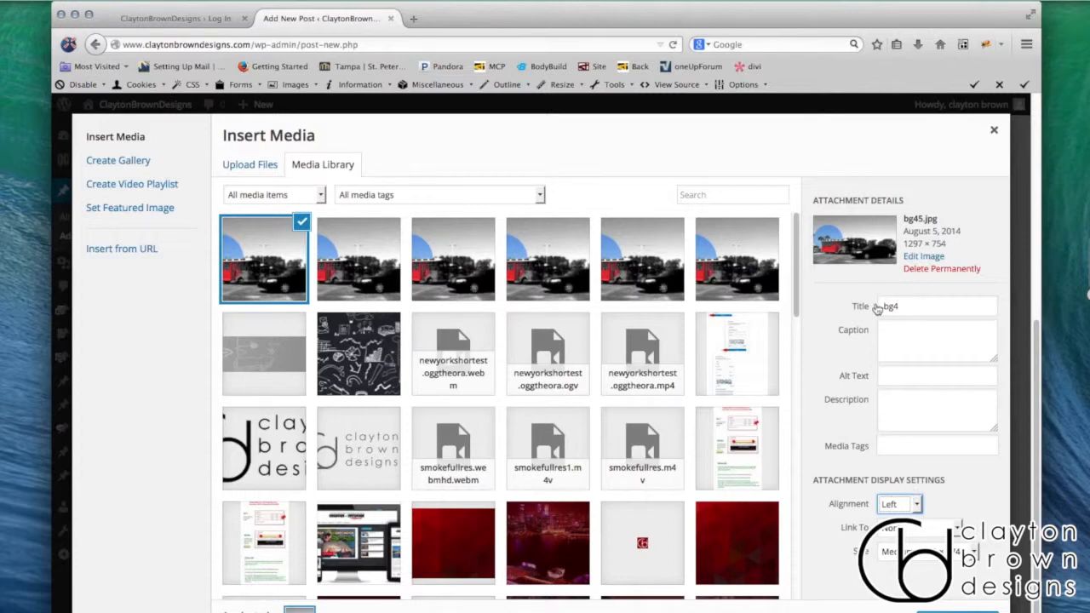
Leave the image's title, caption, alt text and media tags as they are and insert it into the post body
{"action": "double_click", "coordinate": [918, 312]}
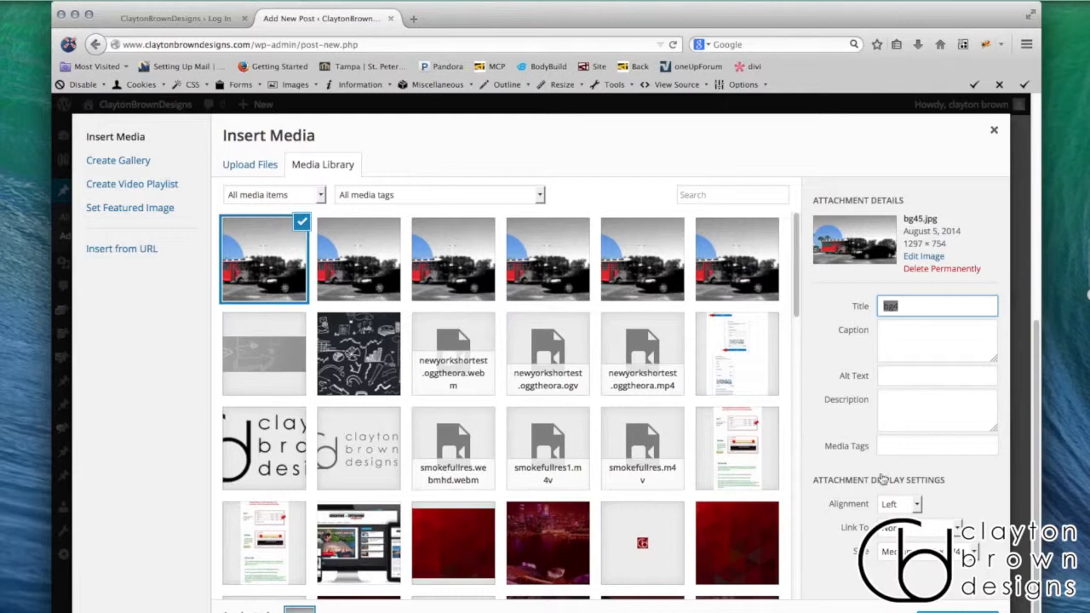
{"action": "left_click", "coordinate": [914, 344]}
{"action": "left_click", "coordinate": [896, 376]}
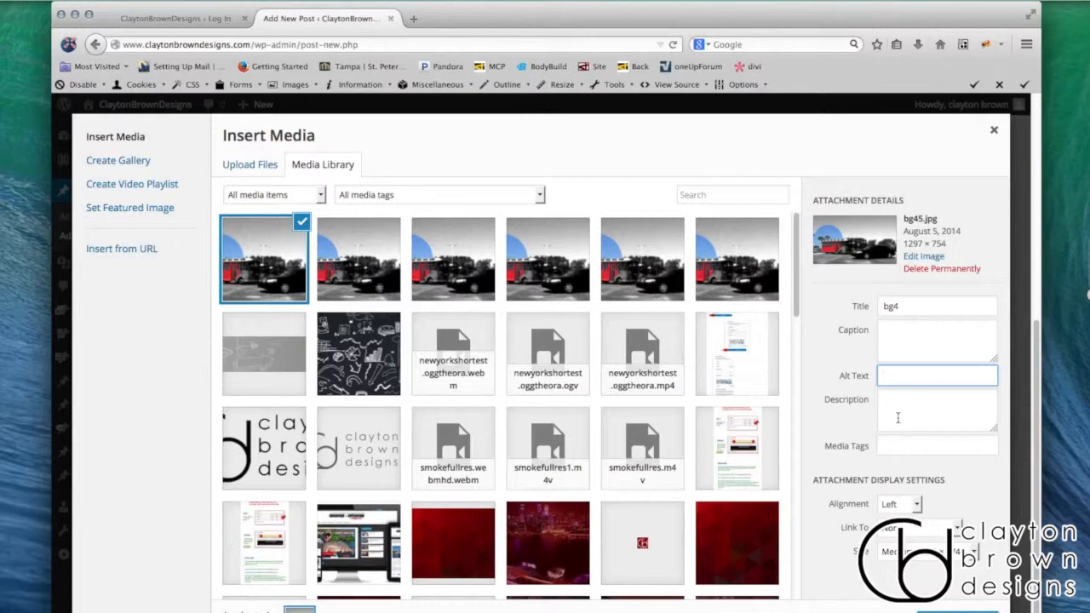
{"action": "left_click", "coordinate": [898, 446]}
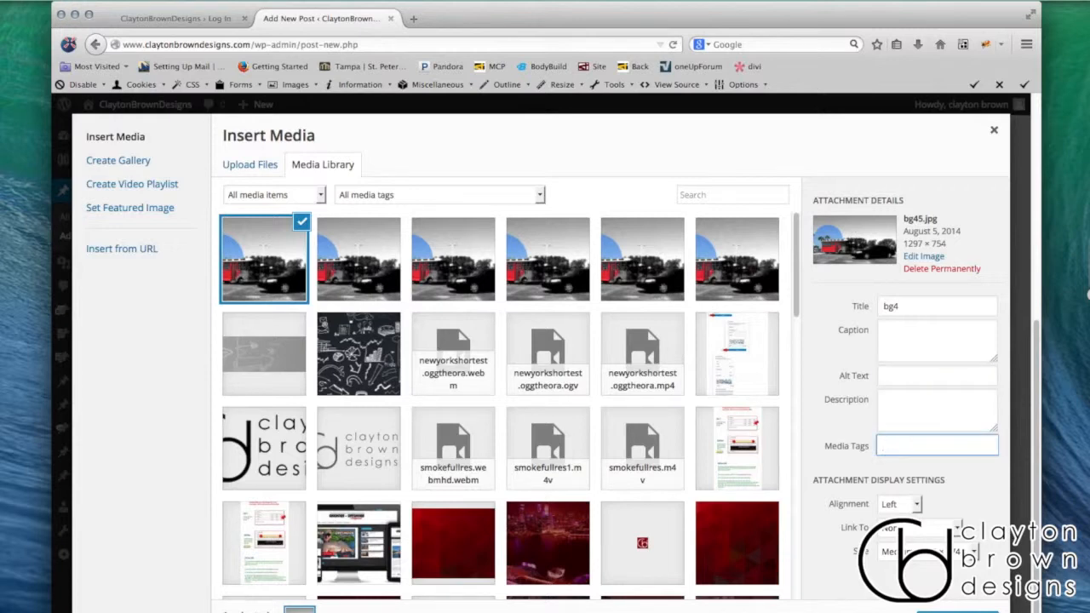
{"action": "left_click", "coordinate": [957, 612]}
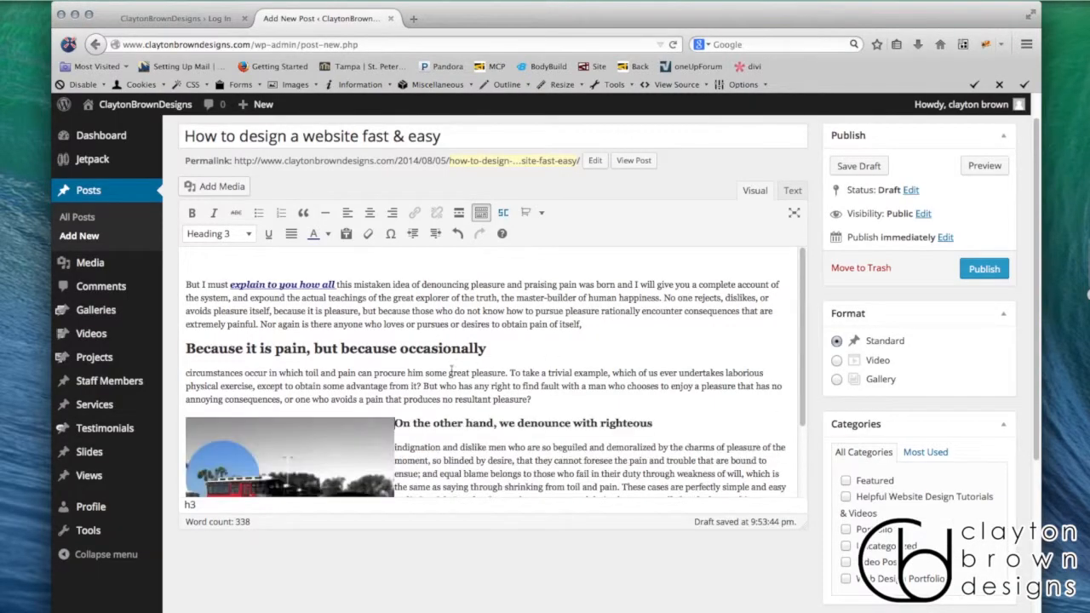
{"action": "scroll", "coordinate": [563, 394], "scroll_direction": "down", "scroll_amount": 2}
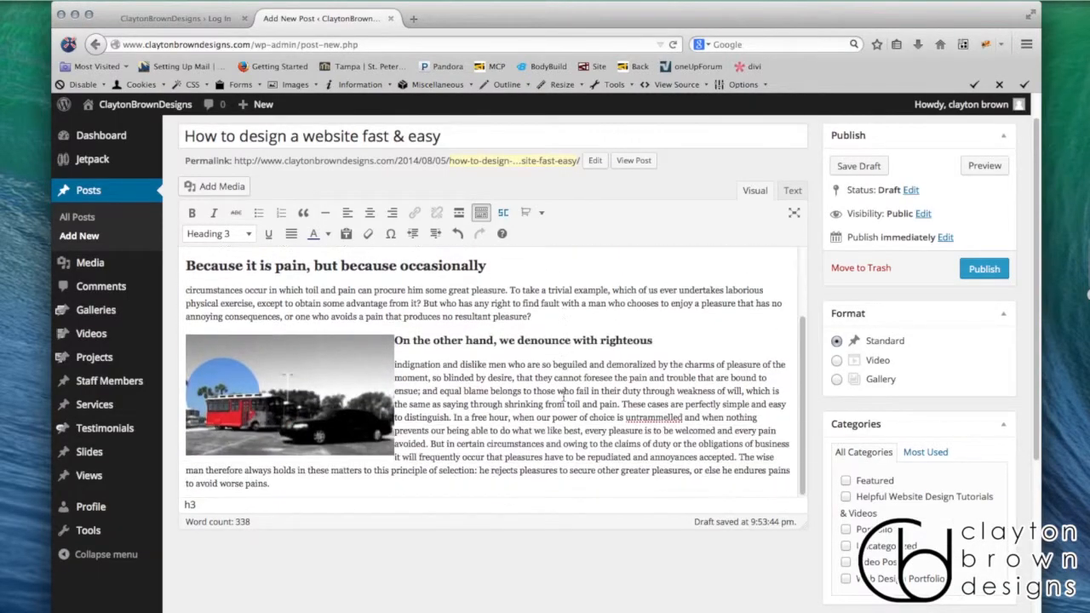
Edit the body image's details, setting its alignment to Right and its link to Custom URL, and update it
{"action": "left_click", "coordinate": [370, 379]}
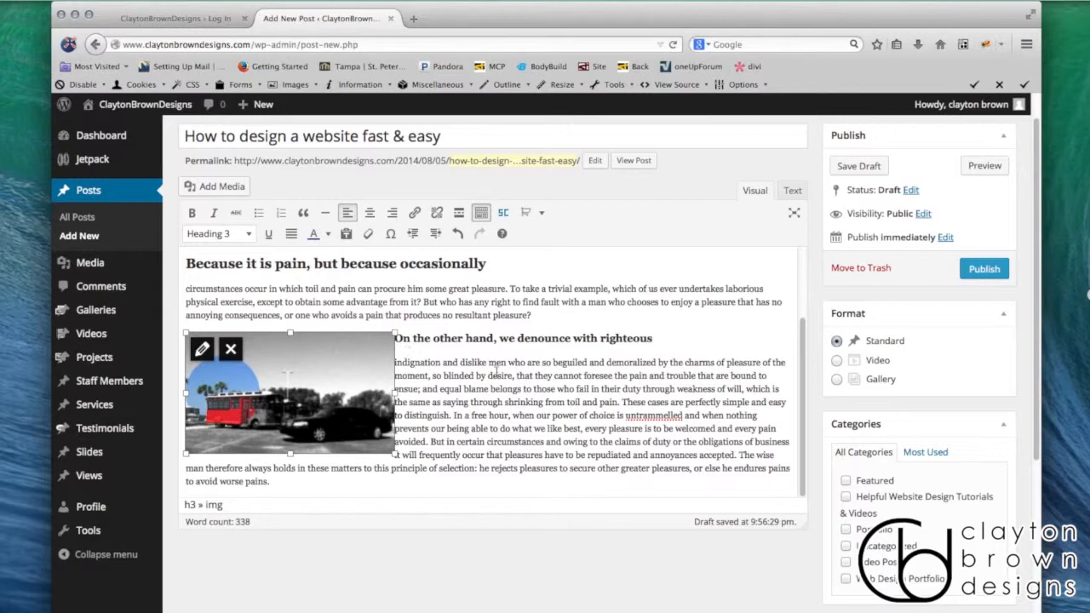
{"action": "scroll", "coordinate": [597, 430], "scroll_direction": "down", "scroll_amount": 1}
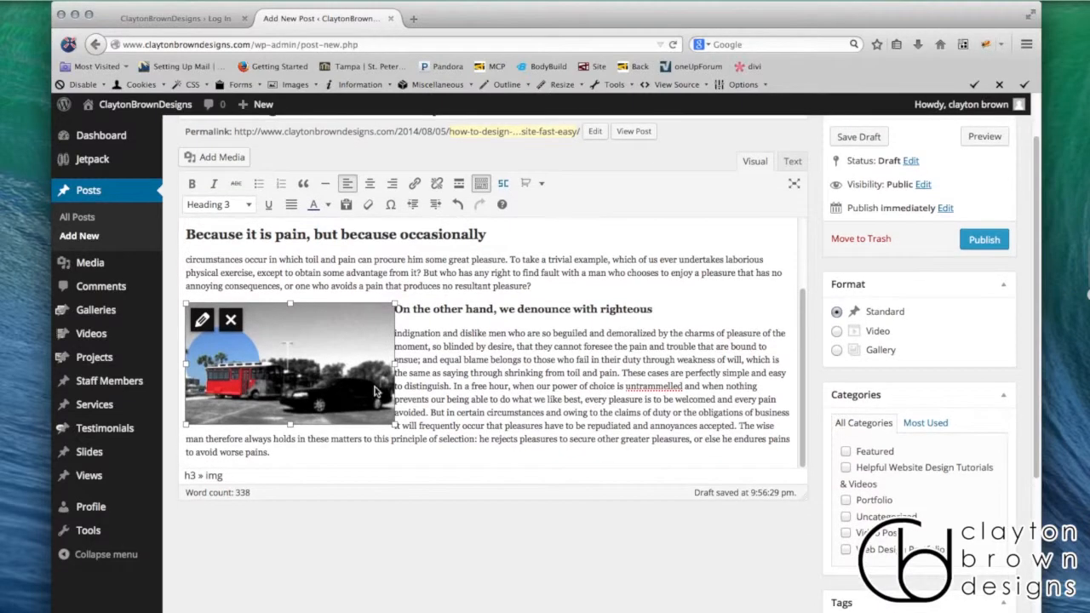
{"action": "left_click", "coordinate": [201, 320]}
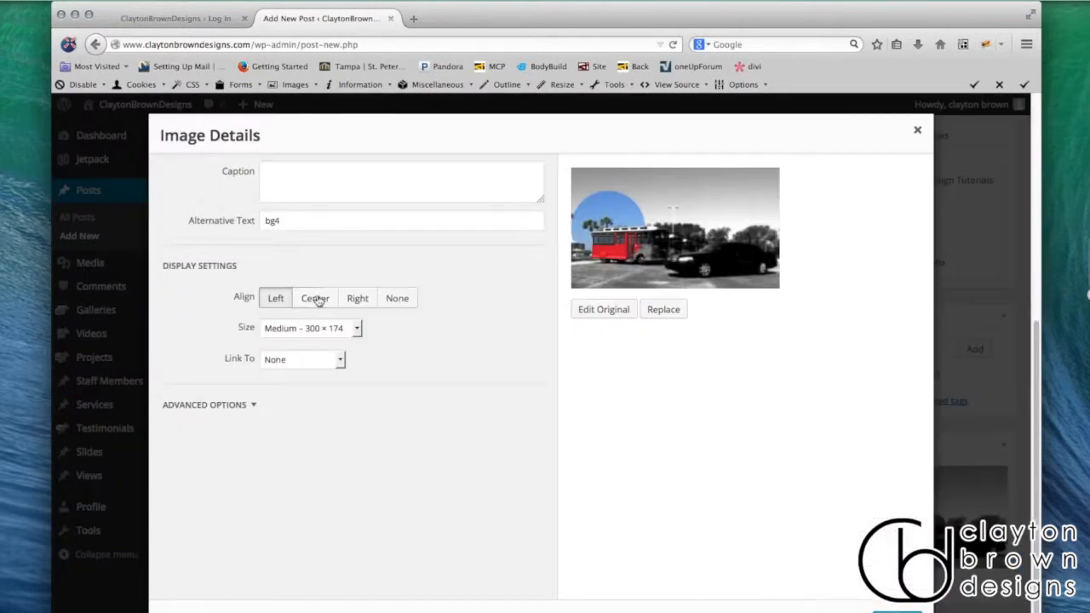
{"action": "left_click", "coordinate": [368, 305]}
{"action": "left_click", "coordinate": [321, 361]}
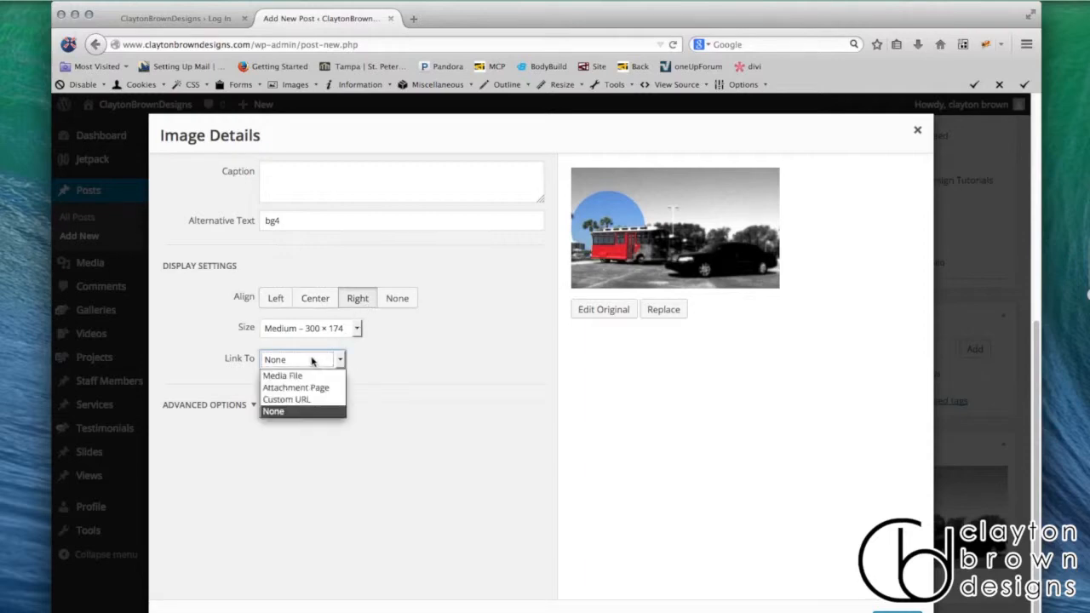
{"action": "left_click", "coordinate": [291, 399]}
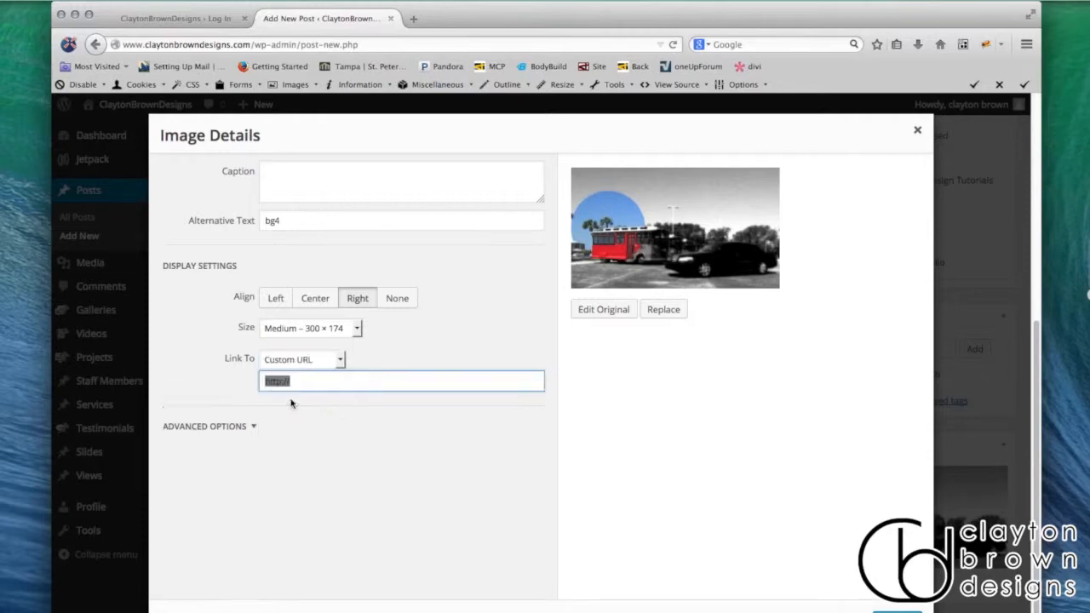
{"action": "left_click", "coordinate": [313, 382]}
{"action": "left_click", "coordinate": [255, 429]}
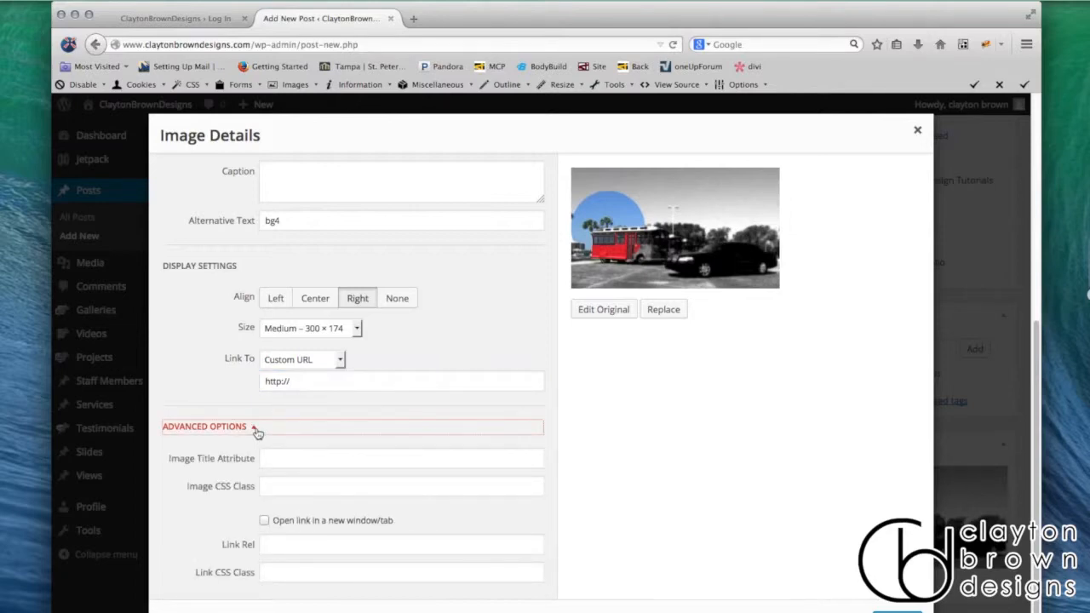
{"action": "left_click", "coordinate": [256, 433]}
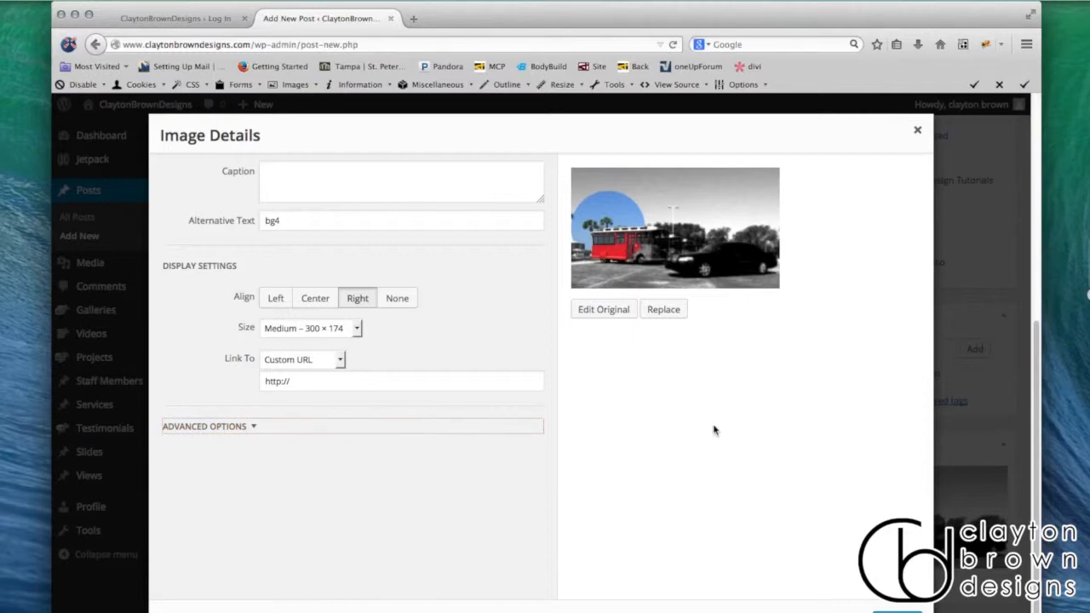
{"action": "left_click", "coordinate": [895, 611]}
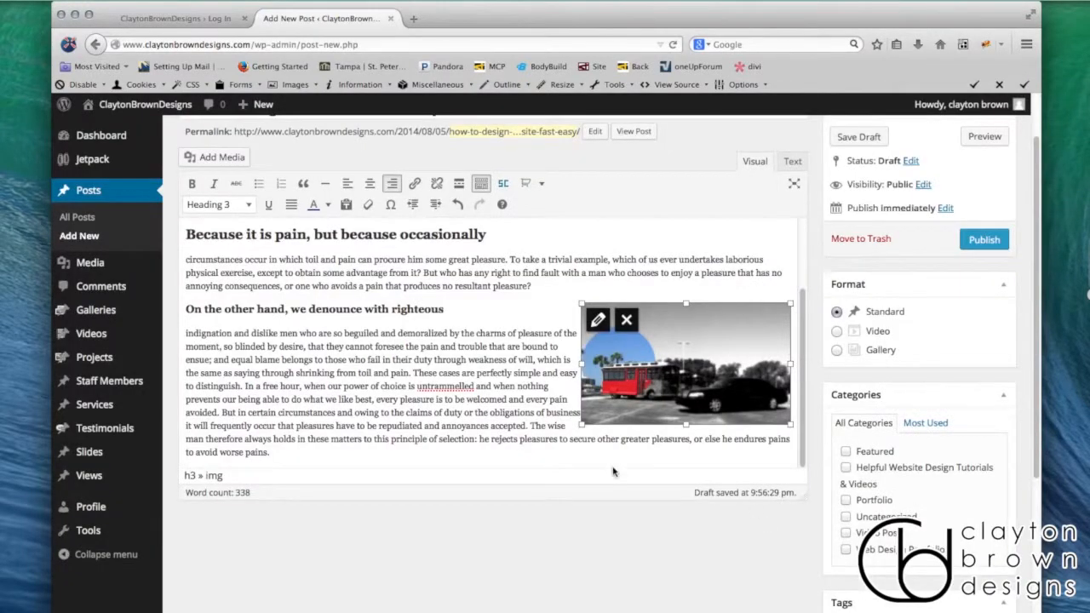
Review the post's content together with its format and category options
{"action": "scroll", "coordinate": [893, 370], "scroll_direction": "down", "scroll_amount": 1}
{"action": "scroll", "coordinate": [893, 370], "scroll_direction": "up", "scroll_amount": 3}
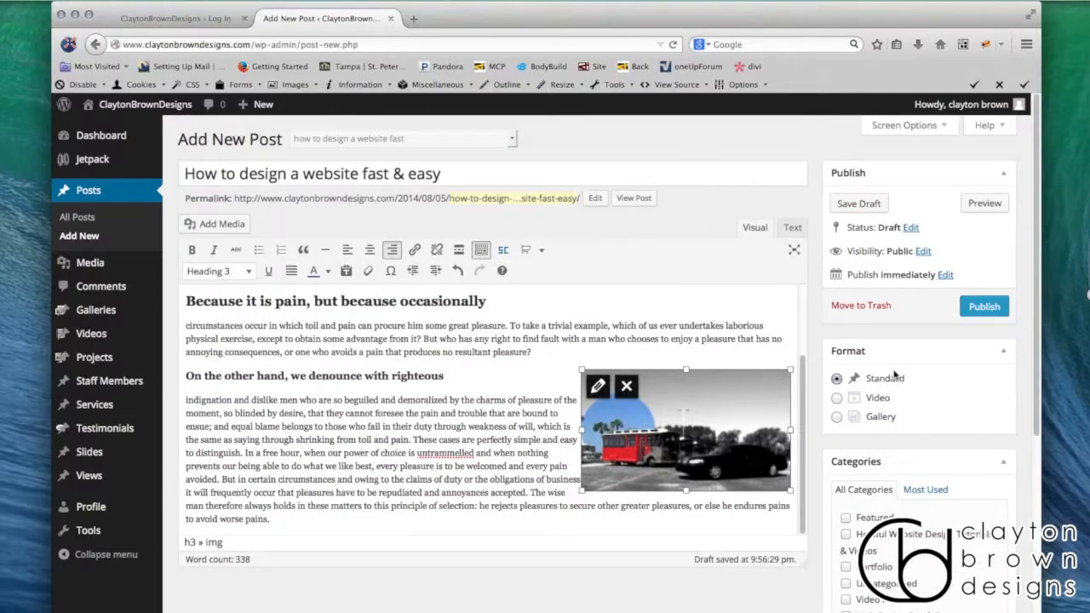
{"action": "scroll", "coordinate": [894, 375], "scroll_direction": "down", "scroll_amount": 5}
{"action": "scroll", "coordinate": [894, 375], "scroll_direction": "down", "scroll_amount": 1}
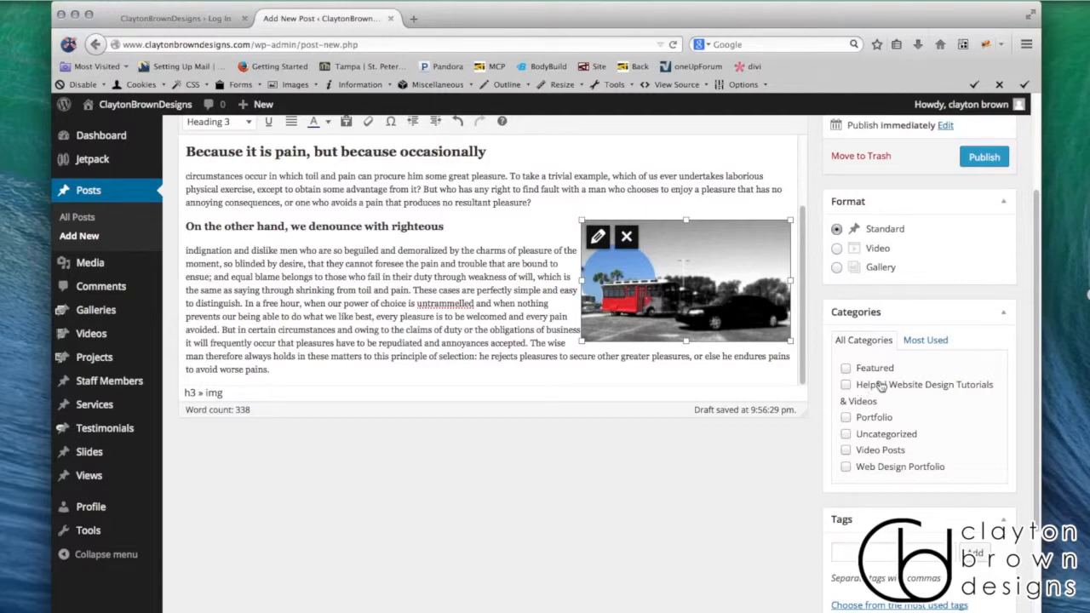
{"action": "scroll", "coordinate": [371, 330], "scroll_direction": "up", "scroll_amount": 2}
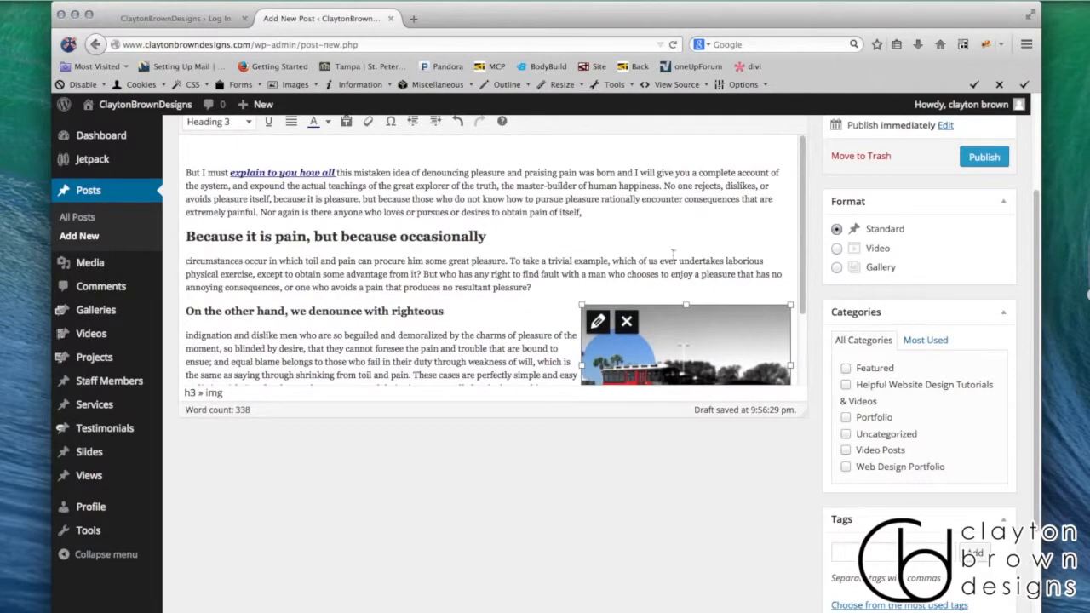
{"action": "scroll", "coordinate": [850, 325], "scroll_direction": "up", "scroll_amount": 3}
{"action": "scroll", "coordinate": [849, 325], "scroll_direction": "down", "scroll_amount": 5}
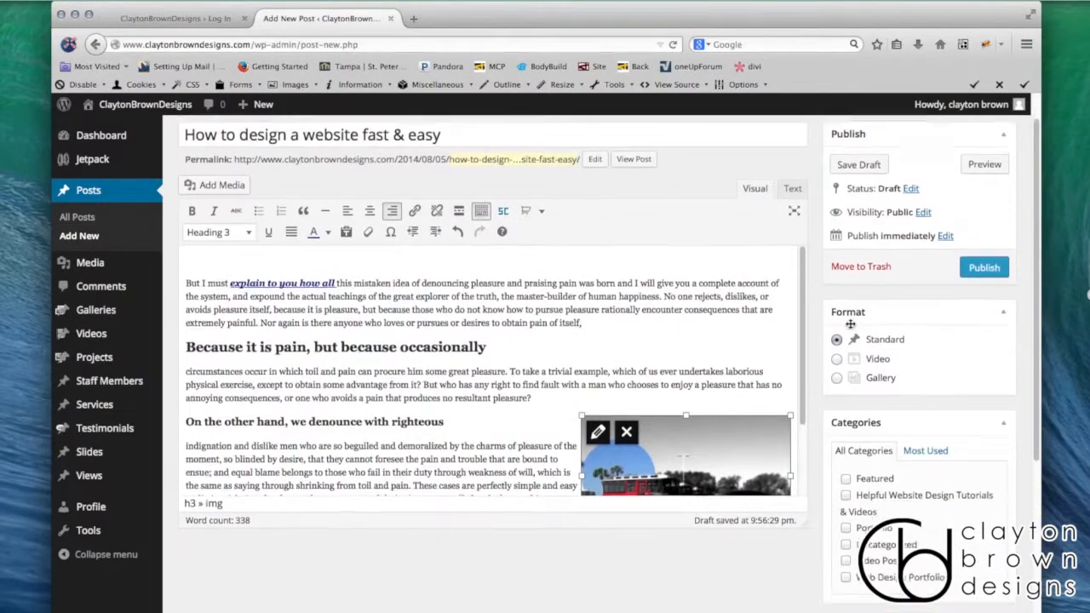
Add the tags "web design, easy, fast, howto" to the post
{"action": "left_click", "coordinate": [871, 401]}
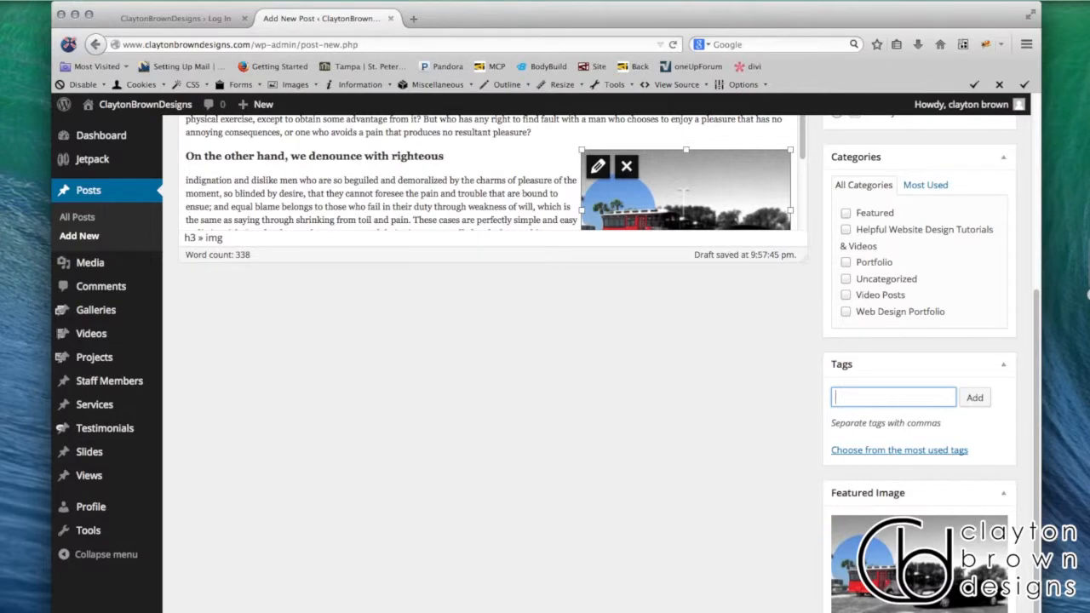
{"action": "type", "text": "web design, easy, fast, howt"}
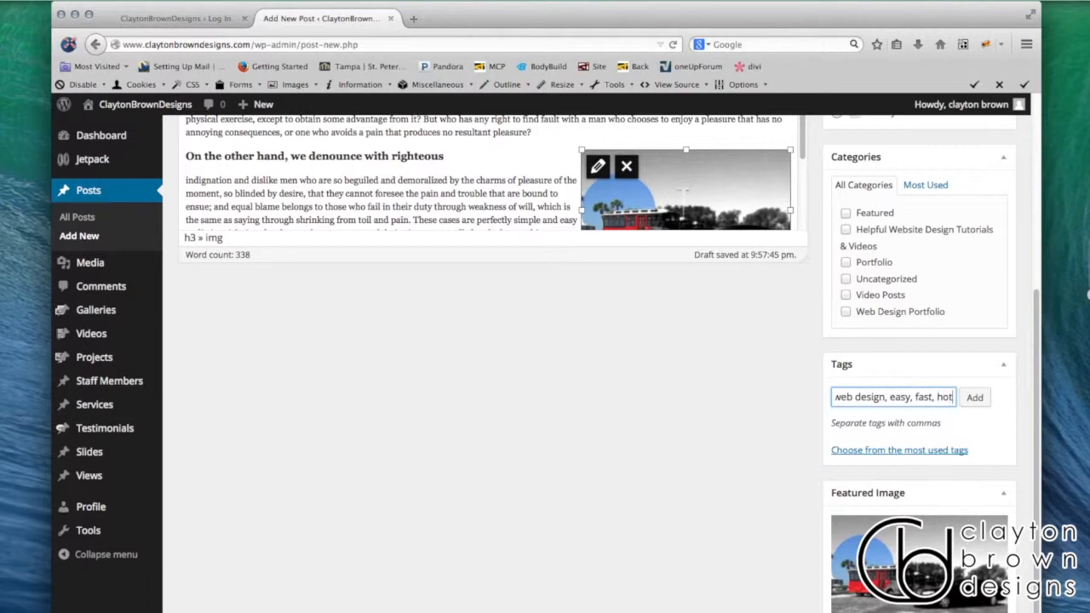
{"action": "type", "text": "o"}
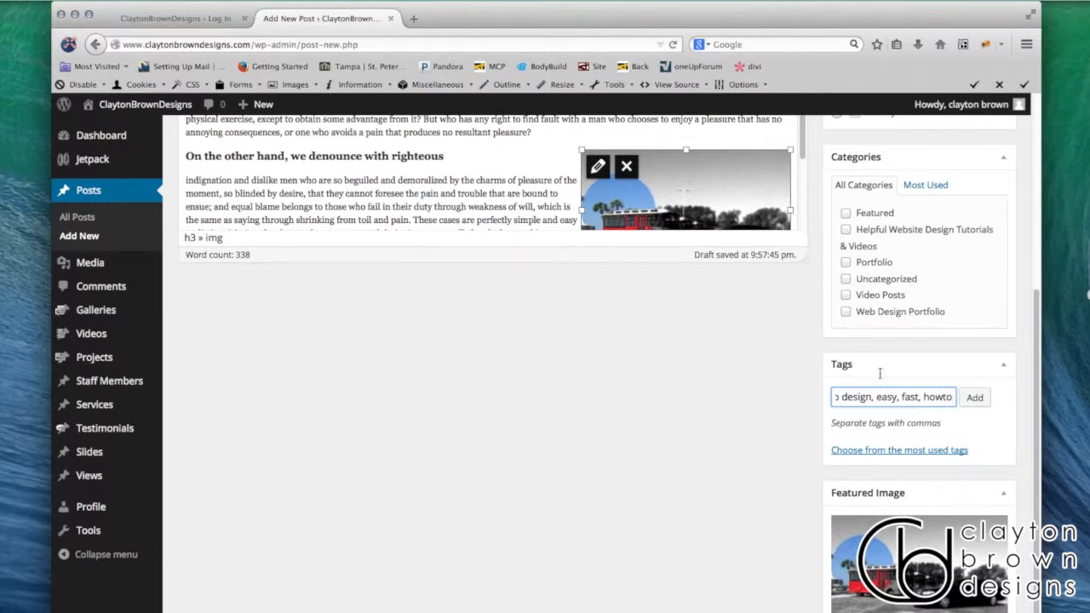
{"action": "left_click_drag", "start_coordinate": [864, 403], "coordinate": [805, 392]}
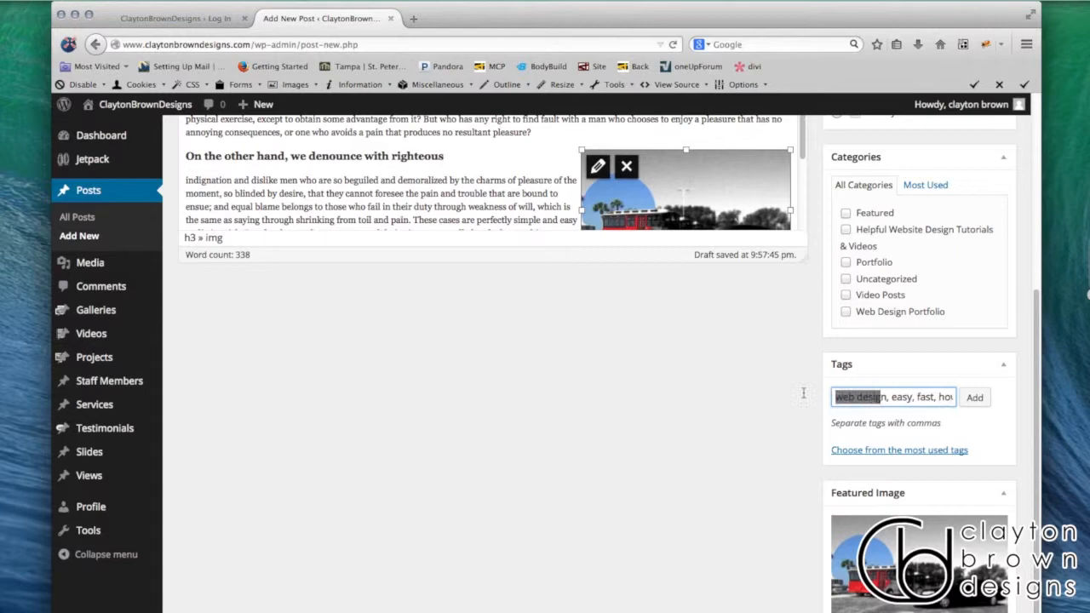
{"action": "left_click", "coordinate": [973, 400]}
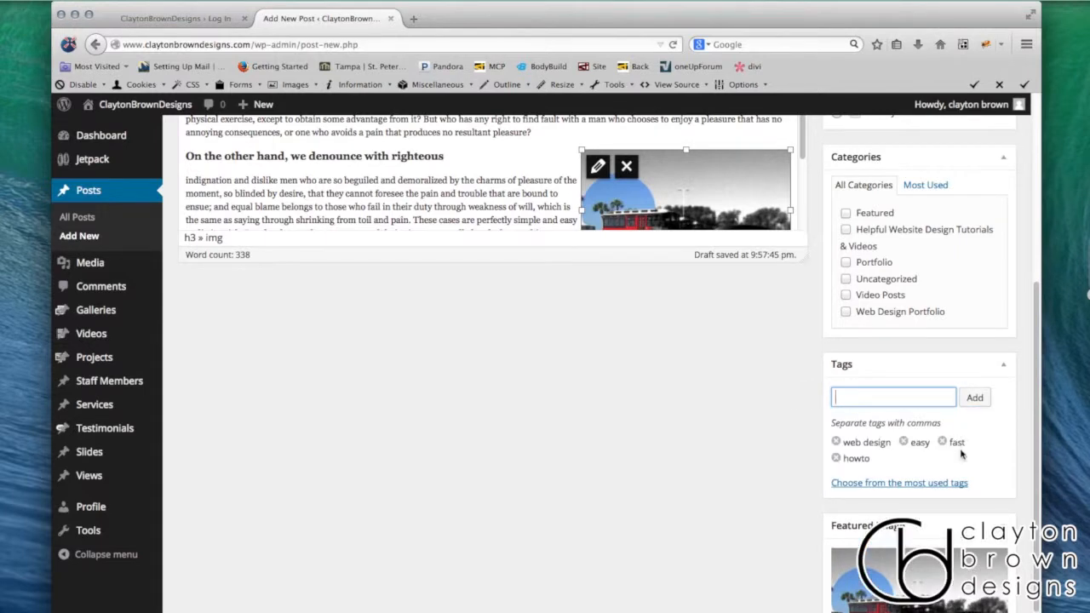
Publish the post "How to design a website fast & easy"
{"action": "scroll", "coordinate": [960, 451], "scroll_direction": "down", "scroll_amount": 2}
{"action": "scroll", "coordinate": [960, 448], "scroll_direction": "up", "scroll_amount": 5}
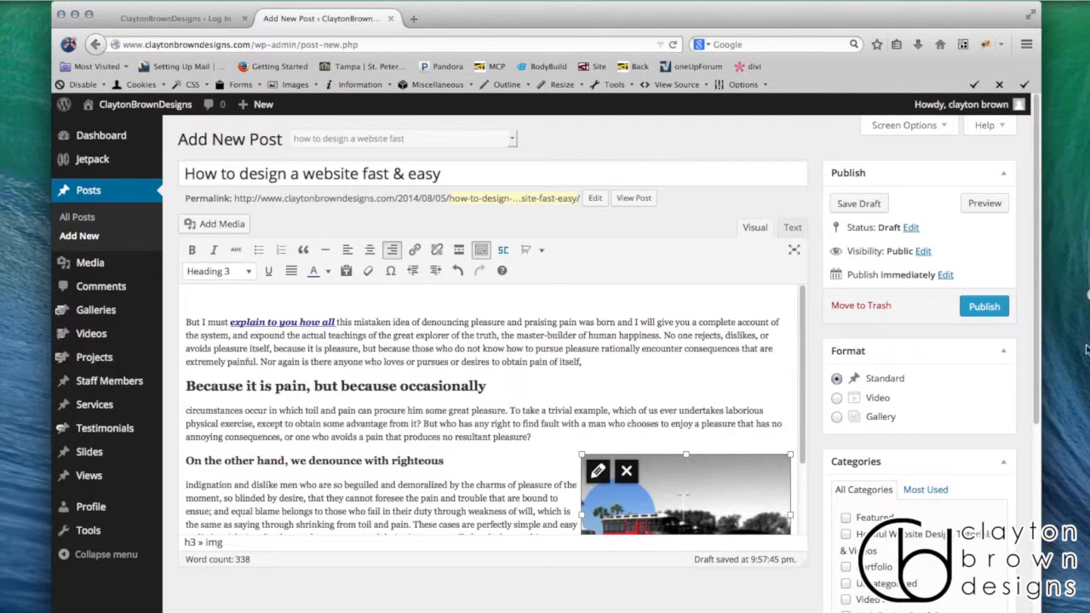
{"action": "left_click", "coordinate": [984, 306]}
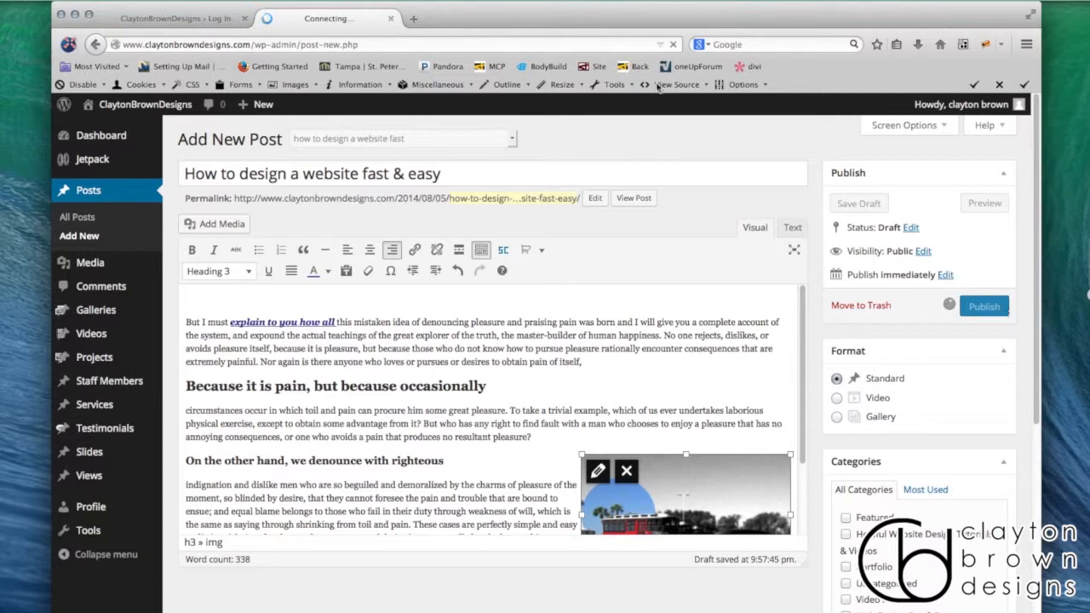
Open the live website's Blog page in a new browser tab and check how the published post looks
{"action": "left_click", "coordinate": [414, 19]}
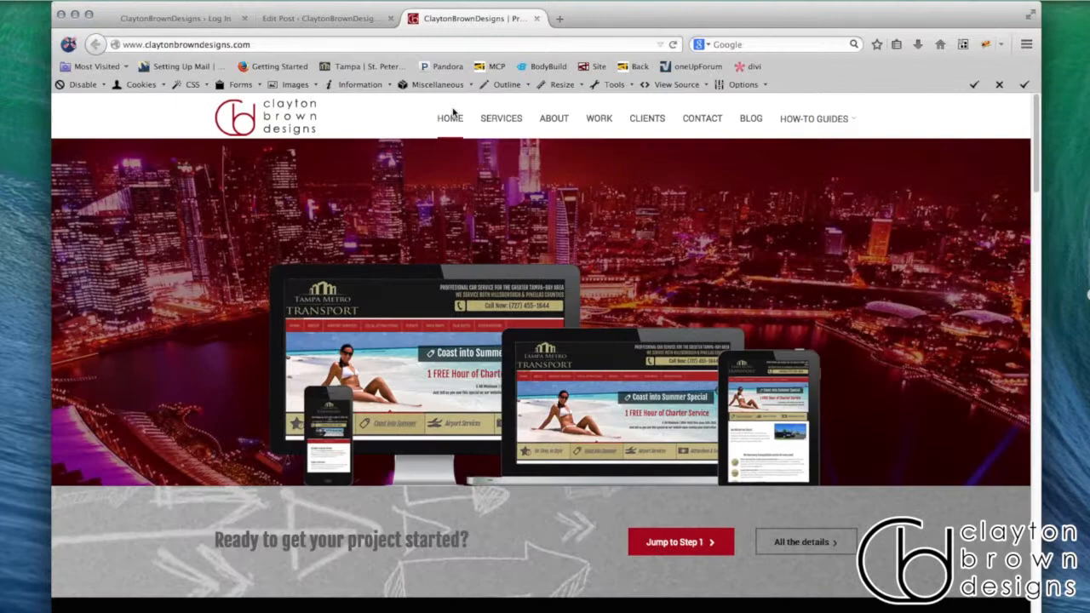
{"action": "left_click", "coordinate": [752, 121]}
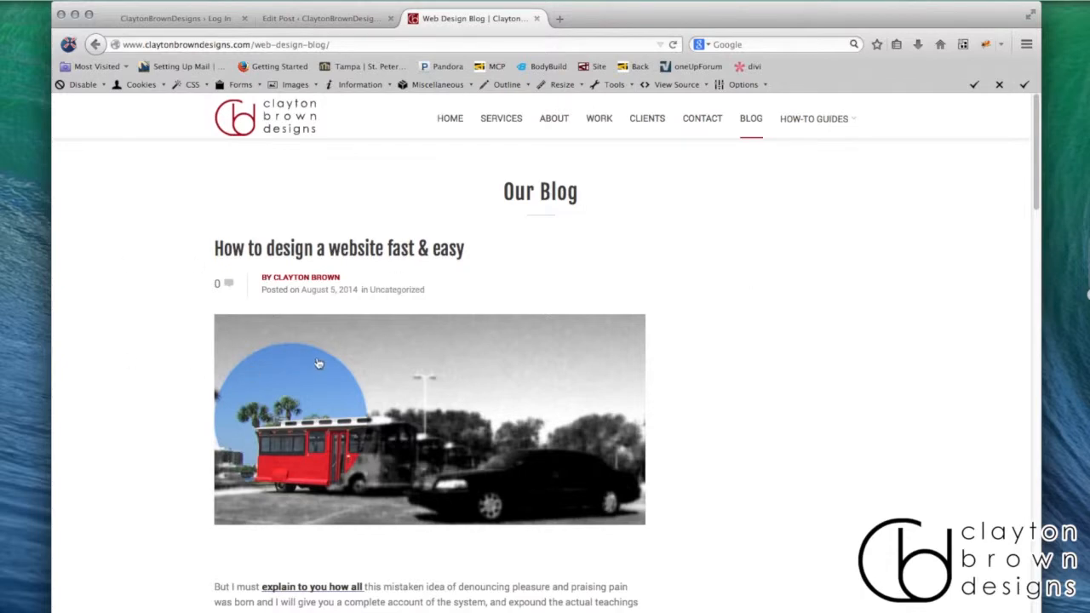
{"action": "scroll", "coordinate": [528, 340], "scroll_direction": "down", "scroll_amount": 5}
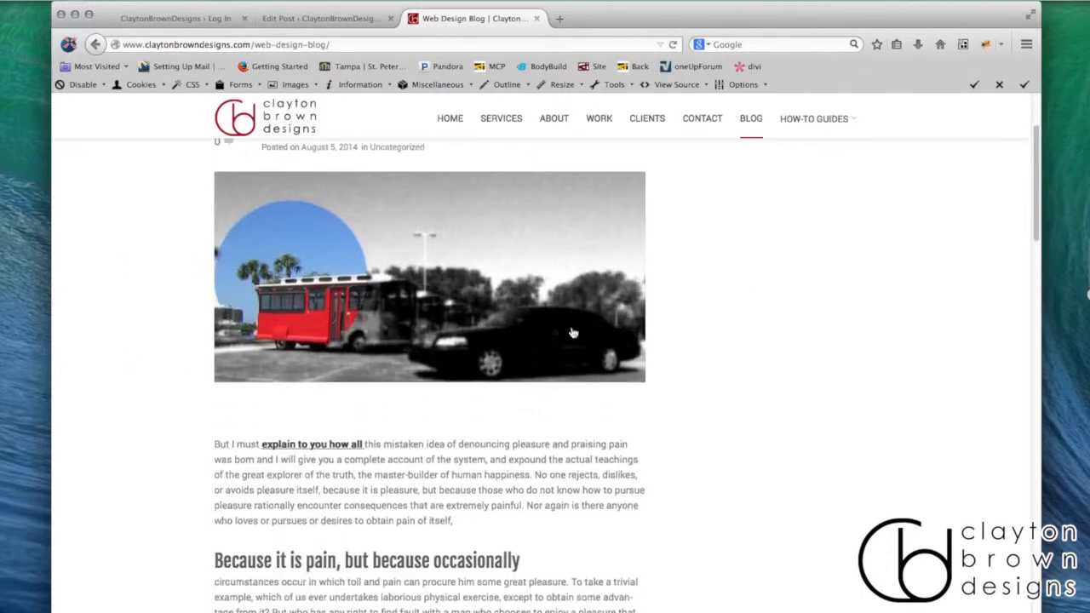
Check the published post's body on the Blog page and open the archive for its "Web Design" tag
{"action": "scroll", "coordinate": [663, 288], "scroll_direction": "down", "scroll_amount": 1}
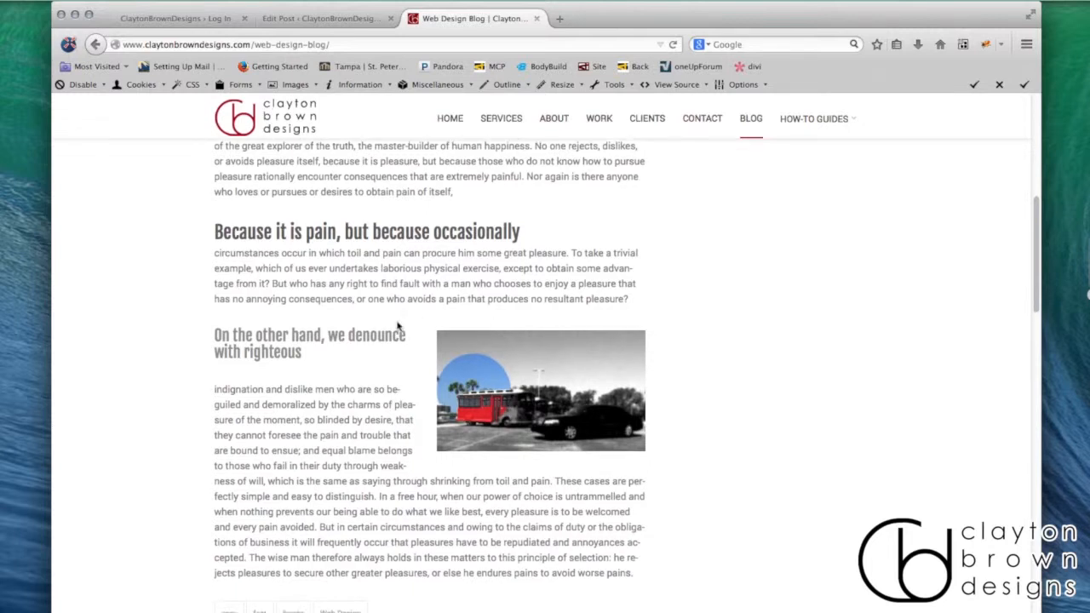
{"action": "scroll", "coordinate": [397, 320], "scroll_direction": "down", "scroll_amount": 2}
{"action": "scroll", "coordinate": [397, 321], "scroll_direction": "down", "scroll_amount": 1}
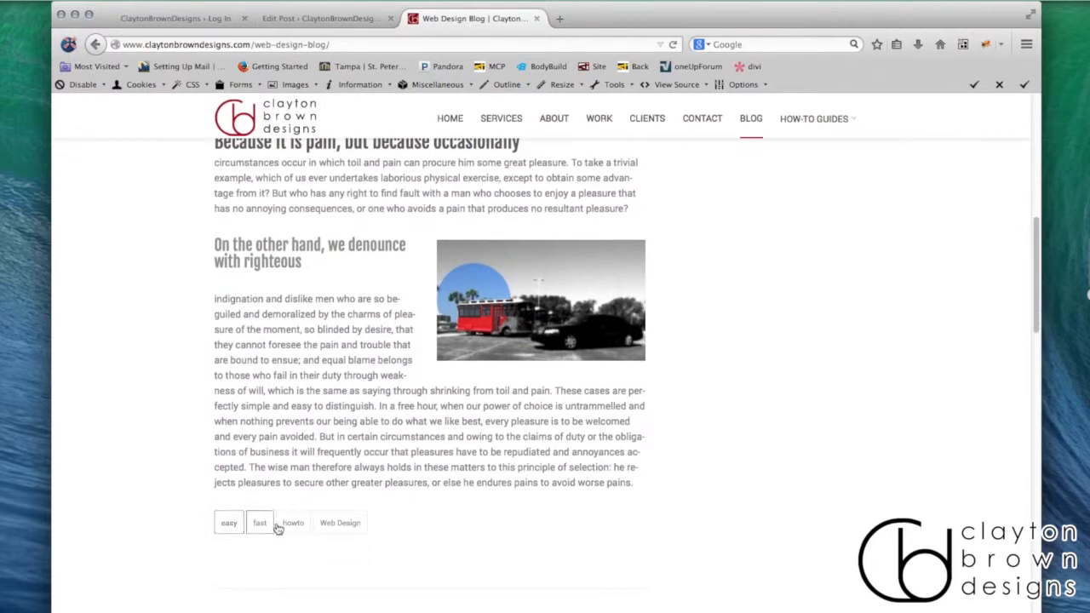
{"action": "left_click", "coordinate": [348, 524]}
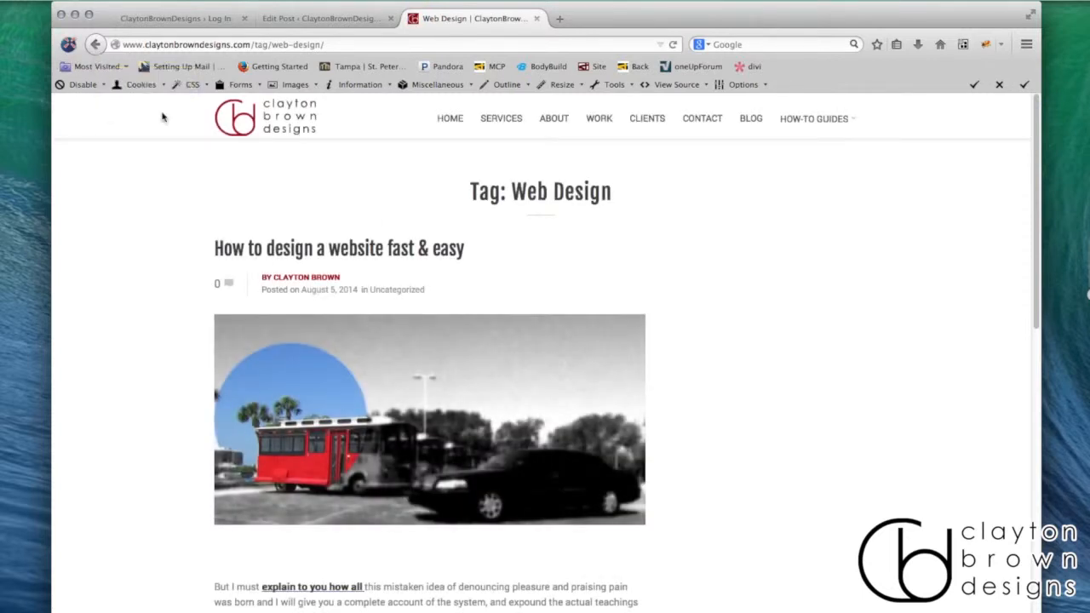
Look through the "Web Design" tag archive down to the page footer, checking the posts listed and their tags
{"action": "scroll", "coordinate": [715, 260], "scroll_direction": "down", "scroll_amount": 3}
{"action": "scroll", "coordinate": [716, 260], "scroll_direction": "down", "scroll_amount": 10}
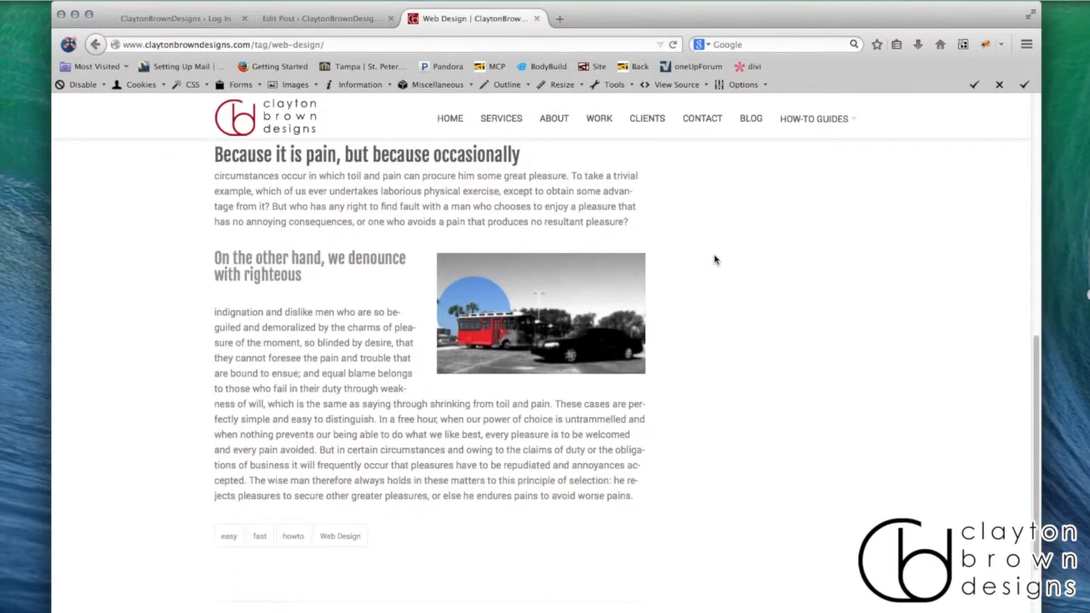
{"action": "scroll", "coordinate": [715, 260], "scroll_direction": "up", "scroll_amount": 3}
{"action": "scroll", "coordinate": [716, 260], "scroll_direction": "down", "scroll_amount": 3}
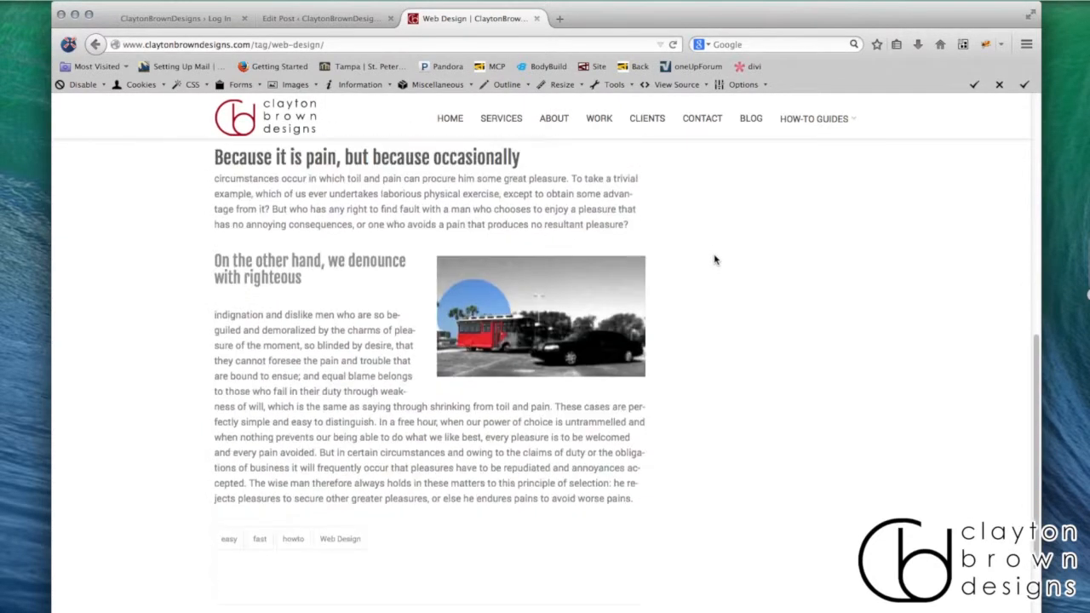
{"action": "scroll", "coordinate": [713, 248], "scroll_direction": "down", "scroll_amount": 1}
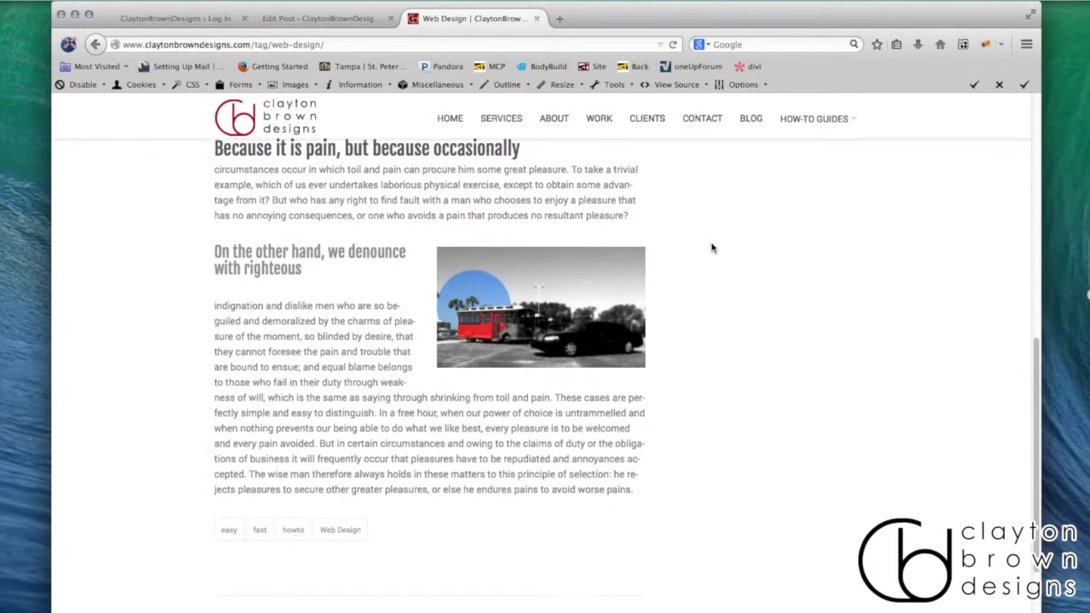
{"action": "scroll", "coordinate": [713, 248], "scroll_direction": "down", "scroll_amount": 3}
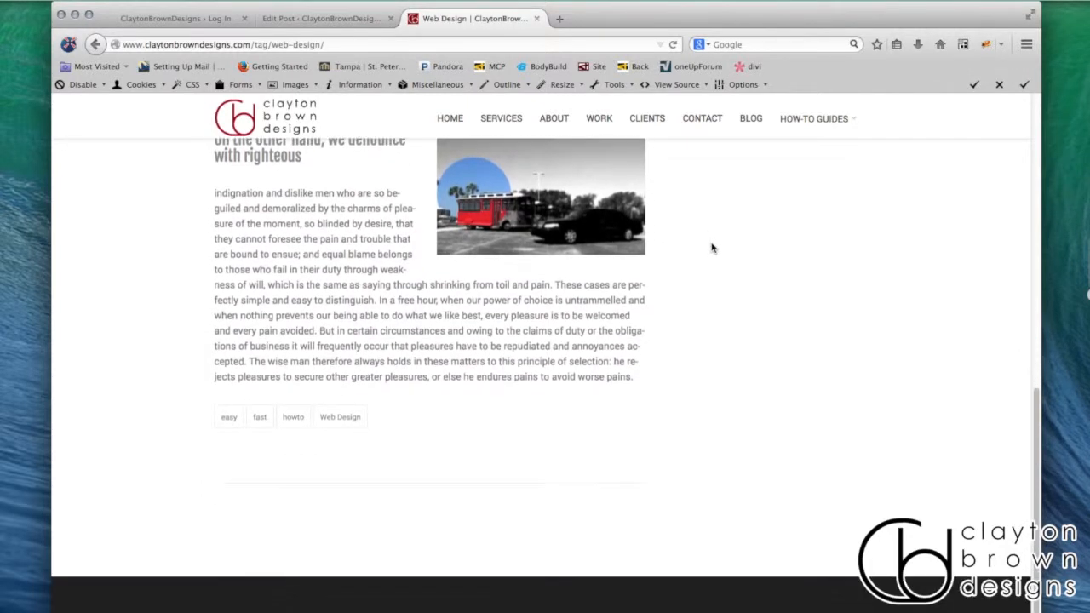